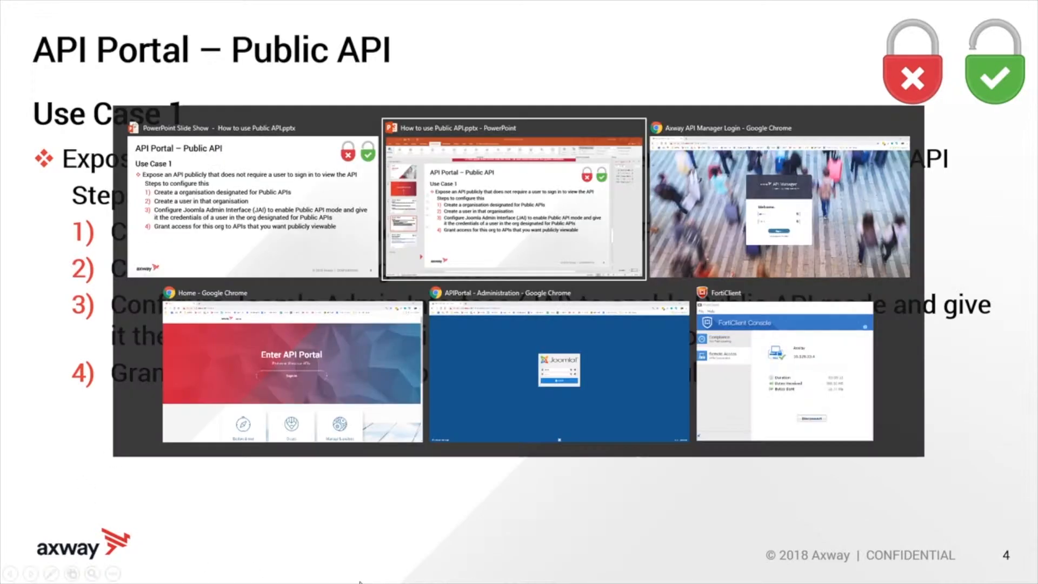
Switch from the PowerPoint slideshow to the API Manager sign-in page in Chrome.
key(Tab)
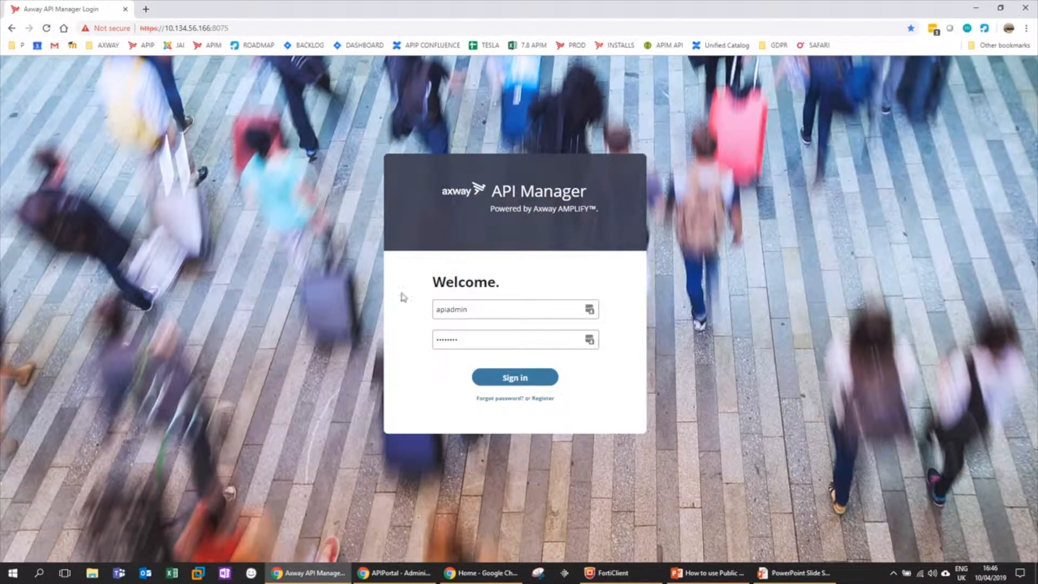
Sign in to API Manager with the admin credentials already entered.
click(515, 377)
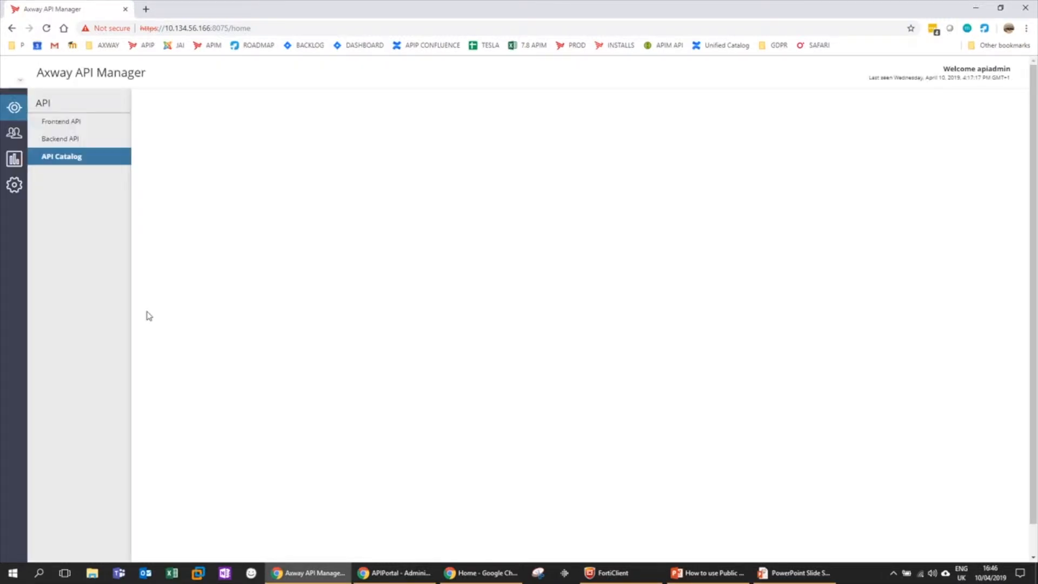
Create a new client organization named john-public-org from Clients > Organizations.
click(15, 133)
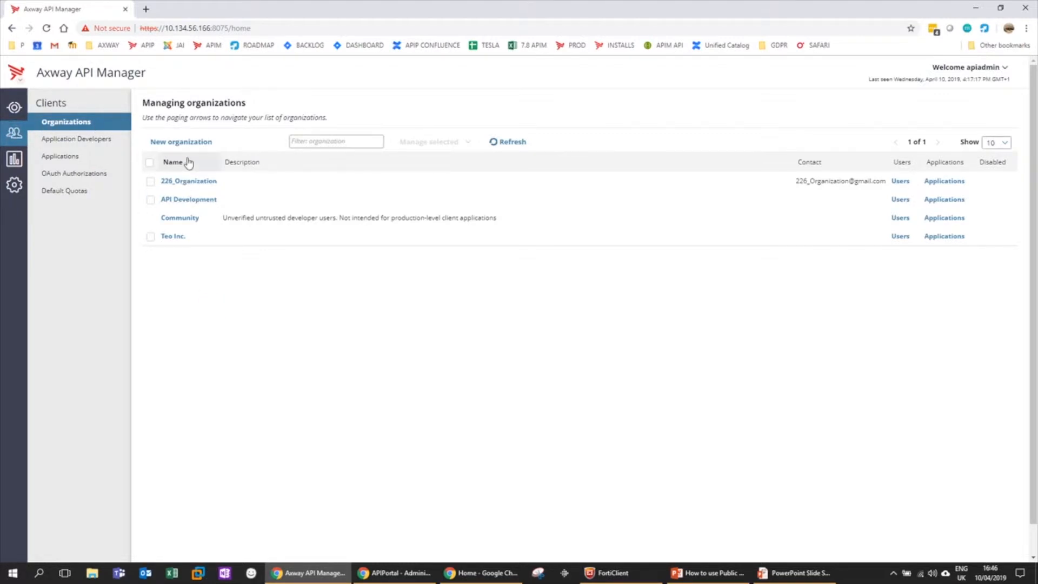
click(180, 142)
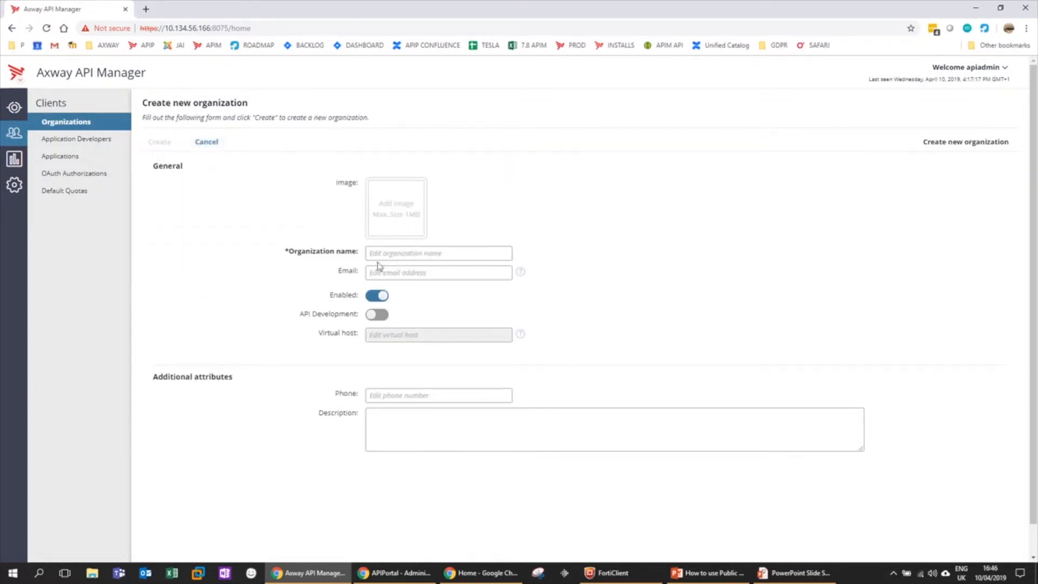
click(377, 253)
text(john-)
text(public-)
text(org)
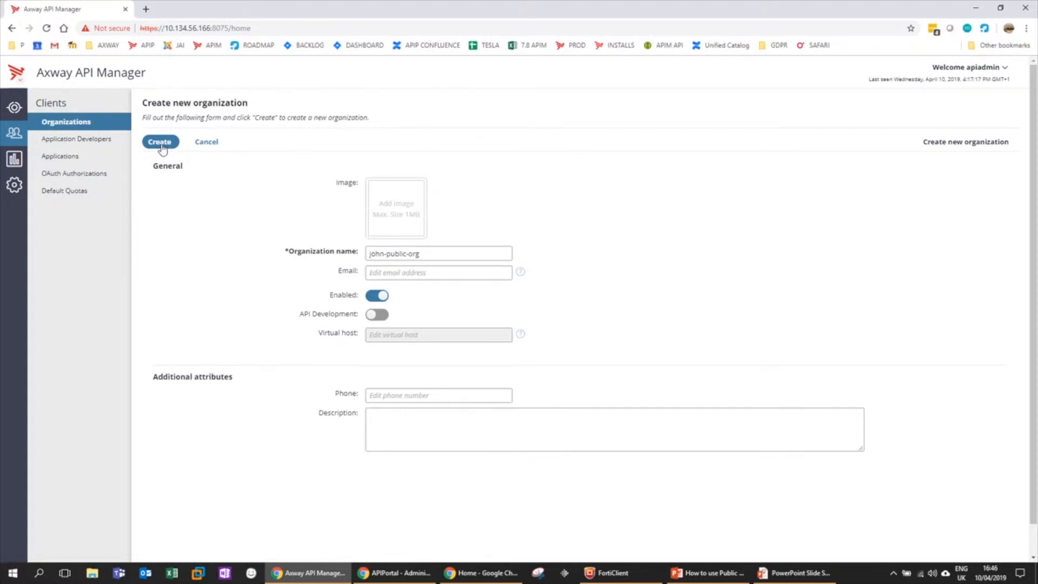
click(160, 142)
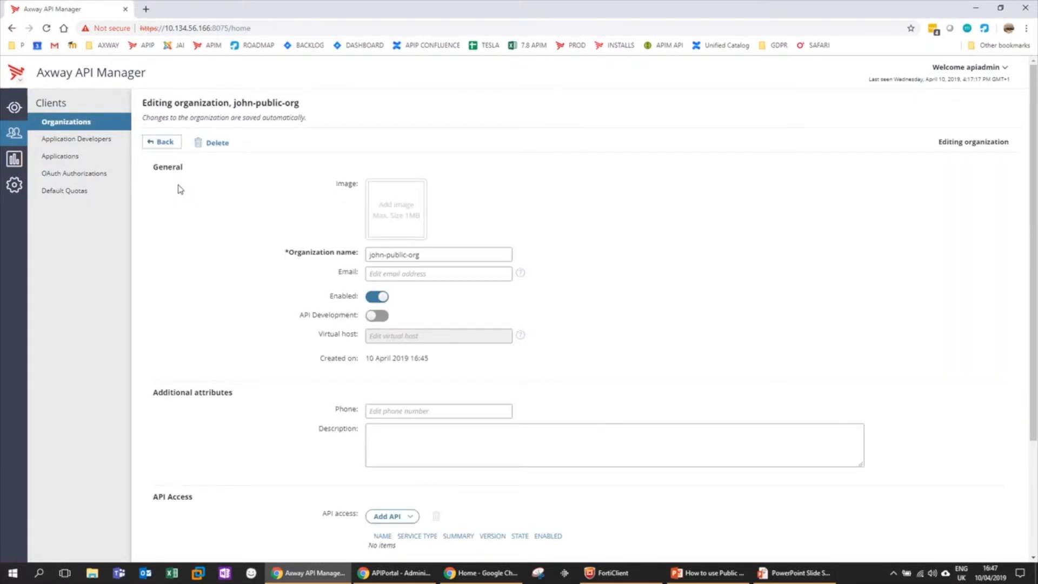
scroll(275, 345, down, 4)
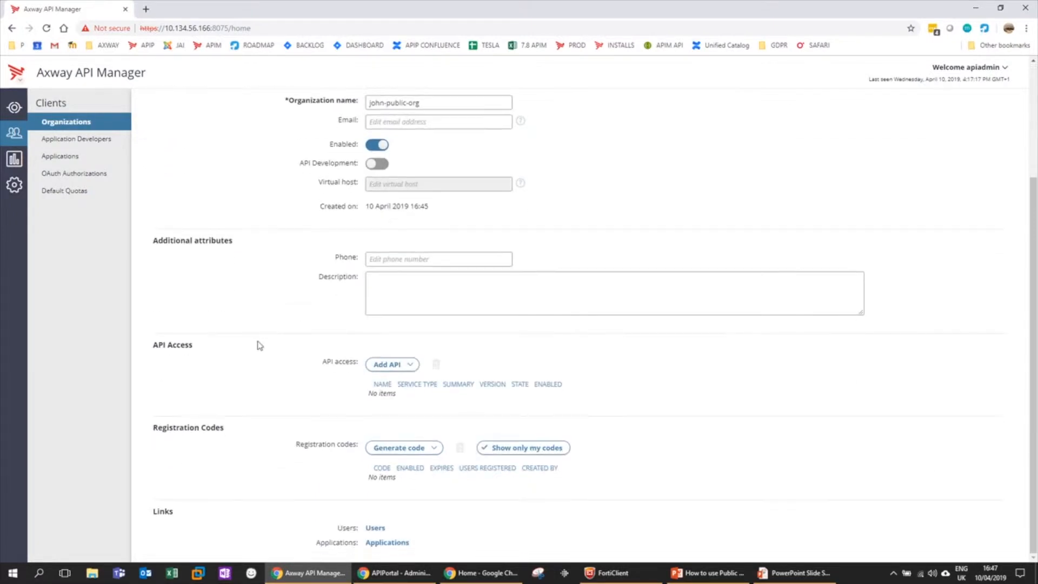
Start a new user john-public-user, reusing the login as its name and entering an email.
click(375, 529)
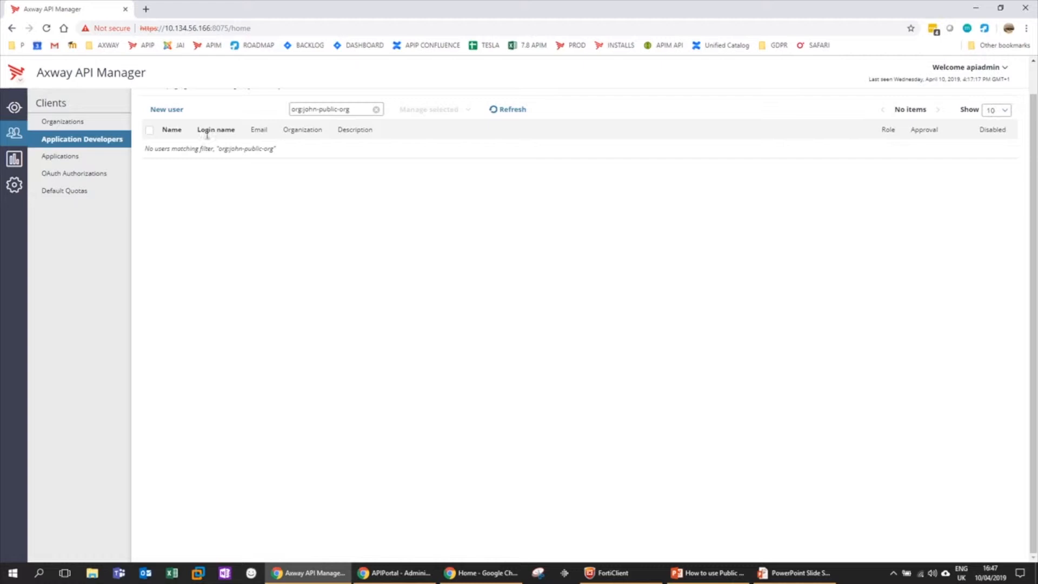
click(166, 108)
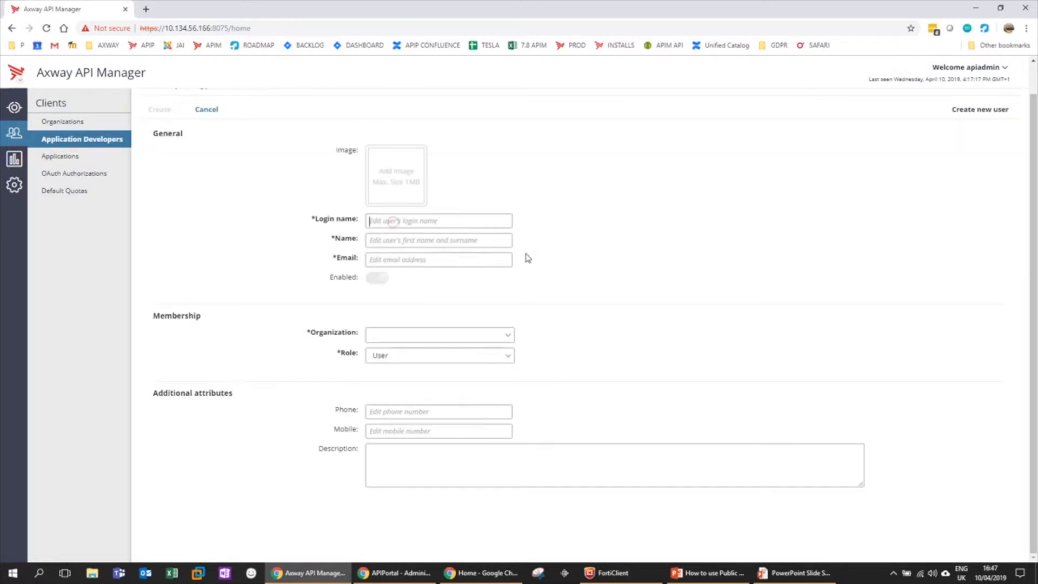
text(john-public-)
text(user)
key(ctrl+shift+Left)
key(ctrl+shift+Left)
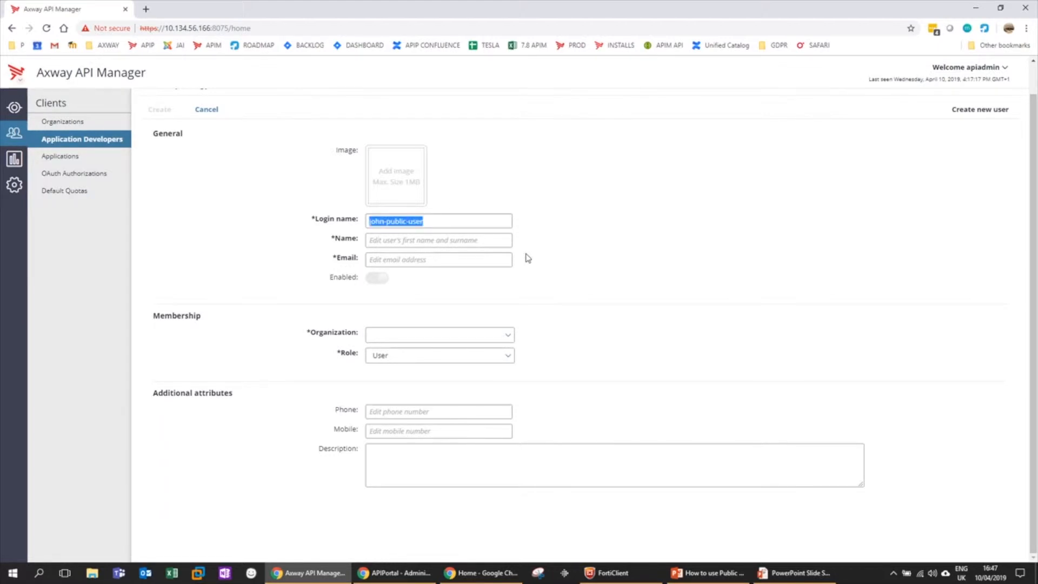
key(ctrl+c)
key(Tab)
key(ctrl+v)
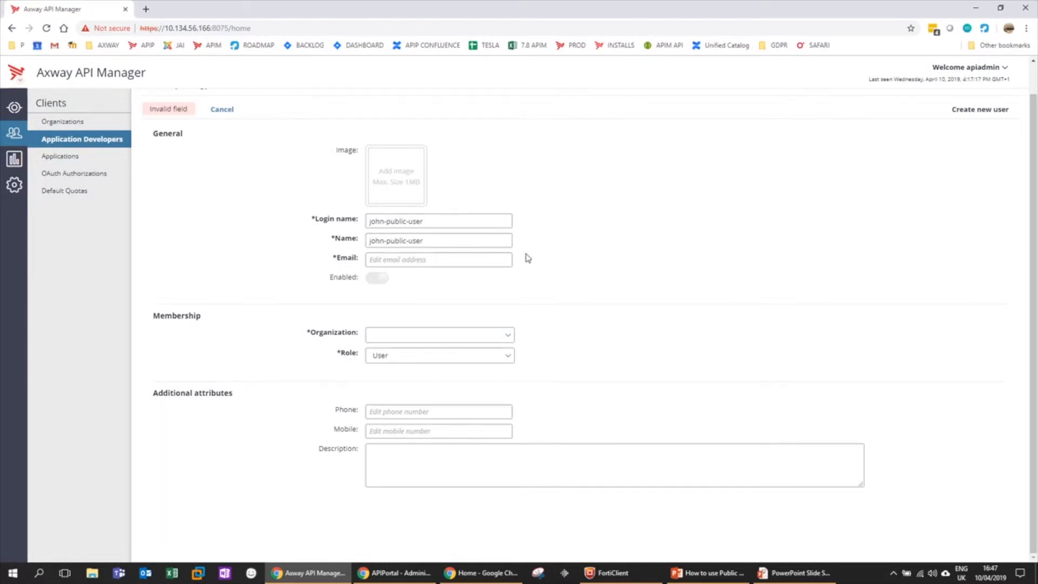
click(397, 260)
Assign the user to john-public-org with the User role and create it.
click(392, 335)
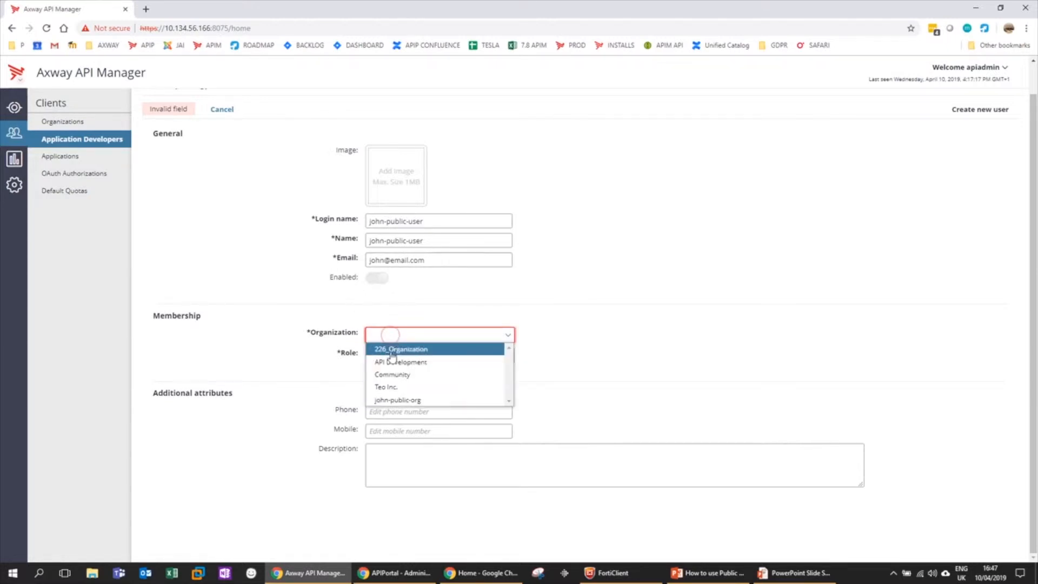
click(409, 401)
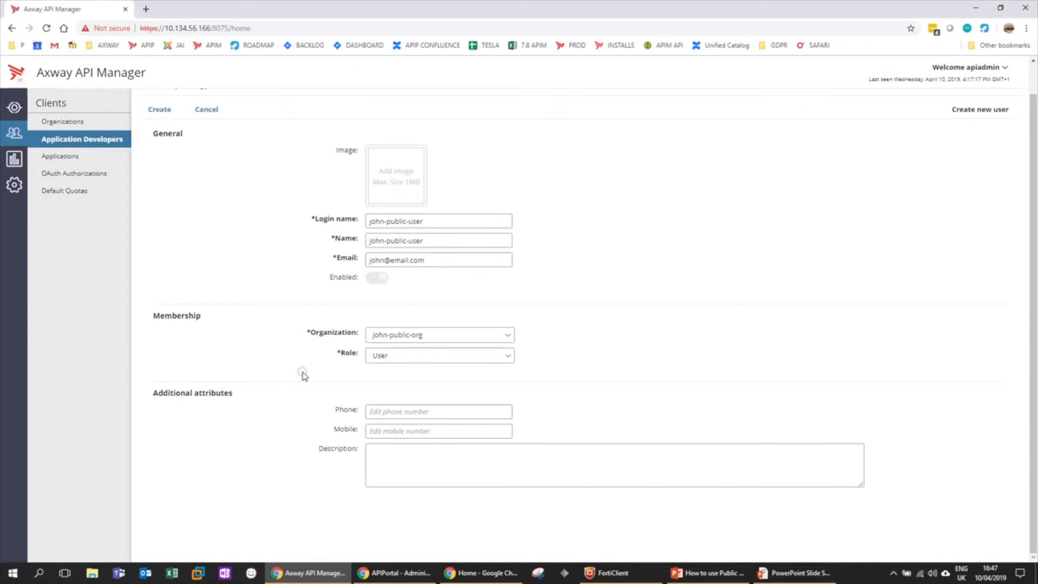
click(160, 110)
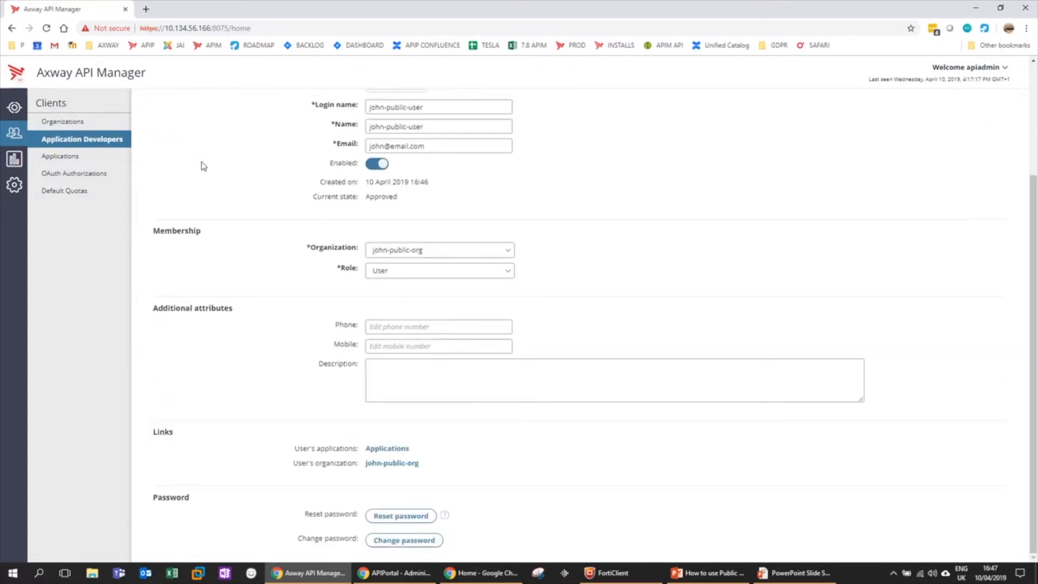
scroll(203, 166, up, 3)
scroll(203, 165, up, 2)
scroll(203, 165, down, 3)
scroll(204, 166, up, 4)
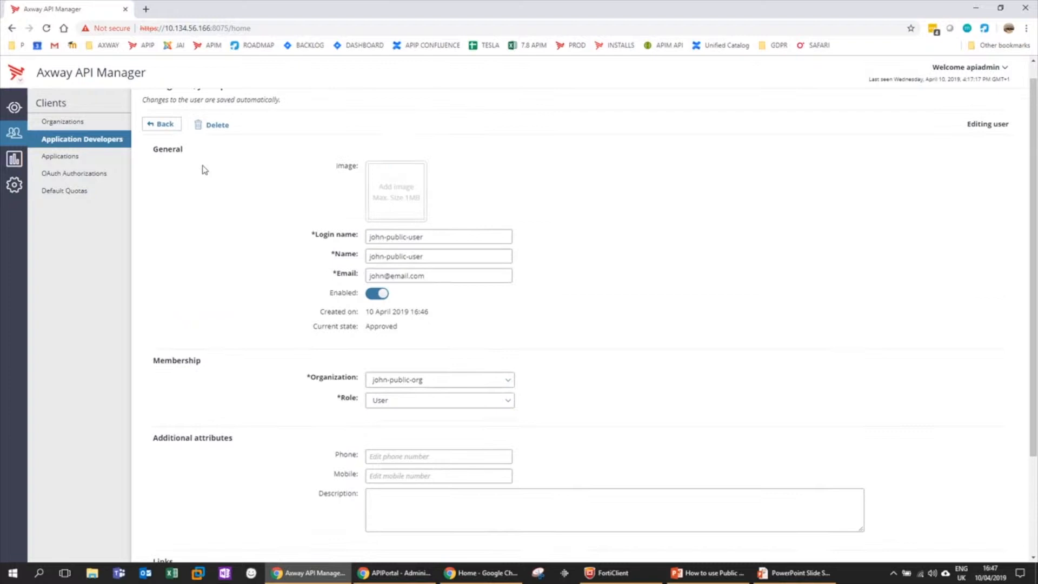
scroll(203, 169, up, 1)
scroll(207, 194, down, 3)
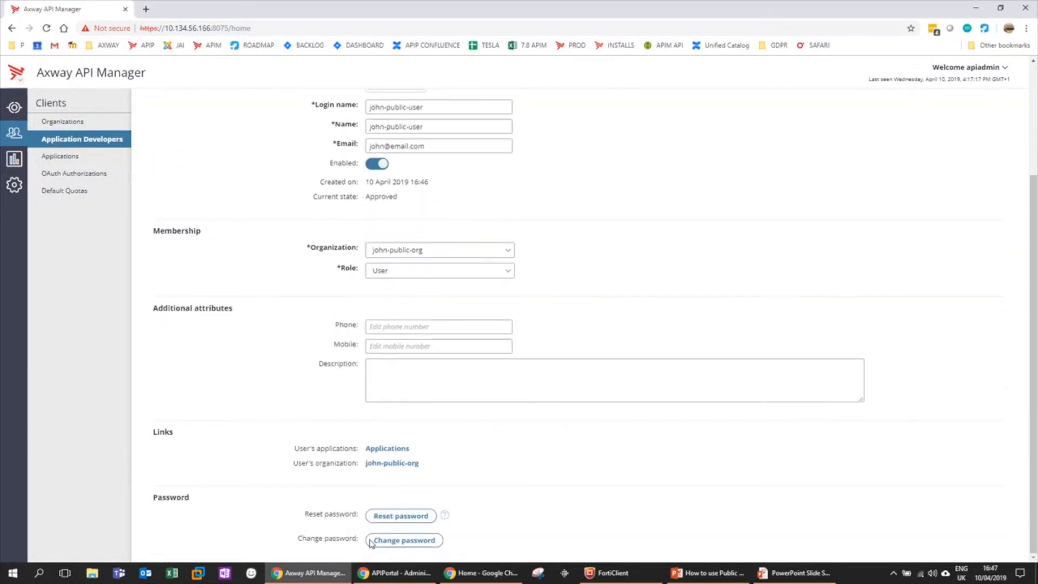
Set and confirm a new password for john-public-user, then return to the users list.
click(403, 540)
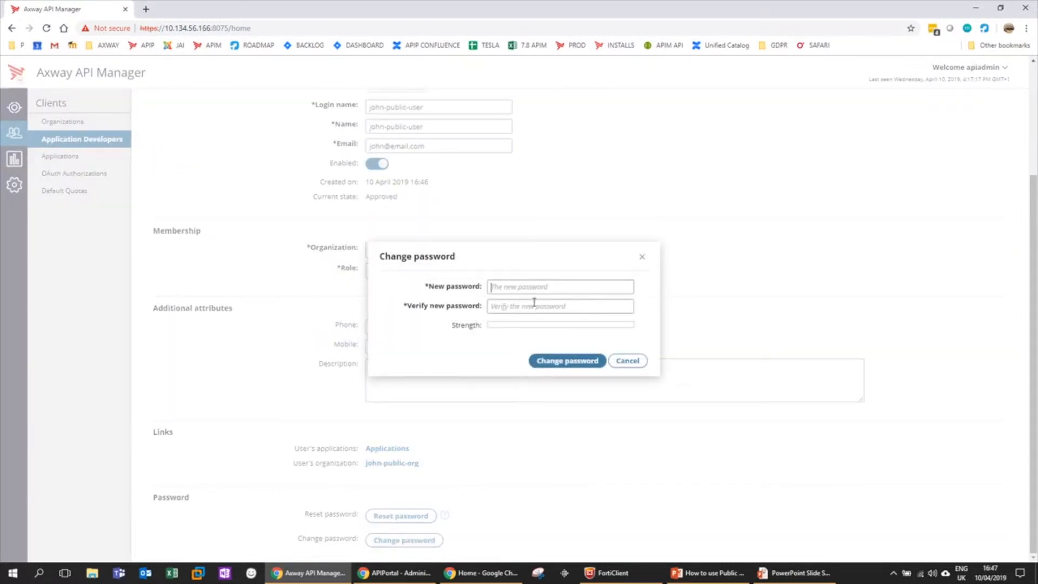
key(Tab)
text(•)
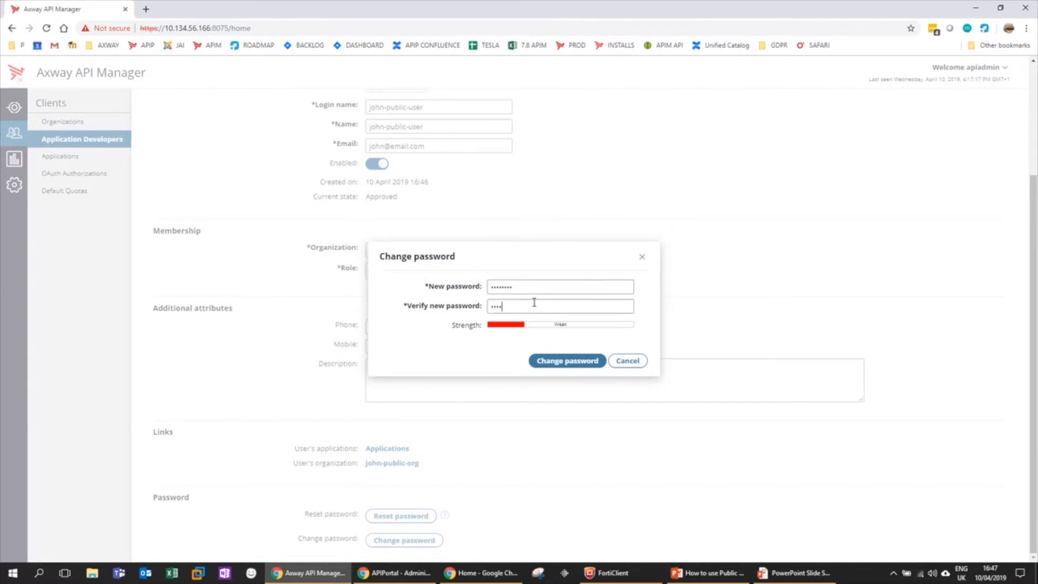
click(567, 361)
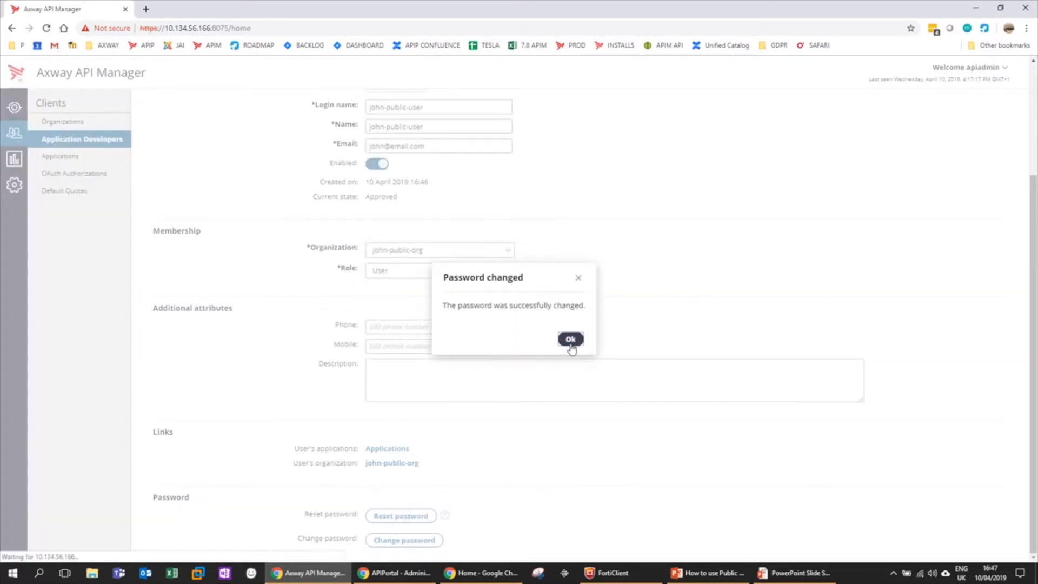
click(986, 139)
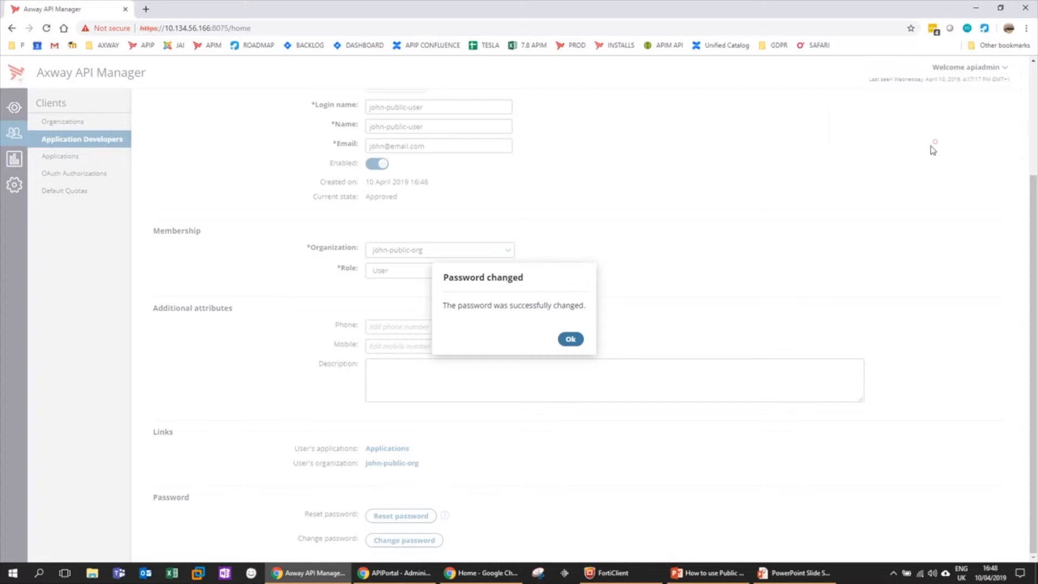
click(571, 340)
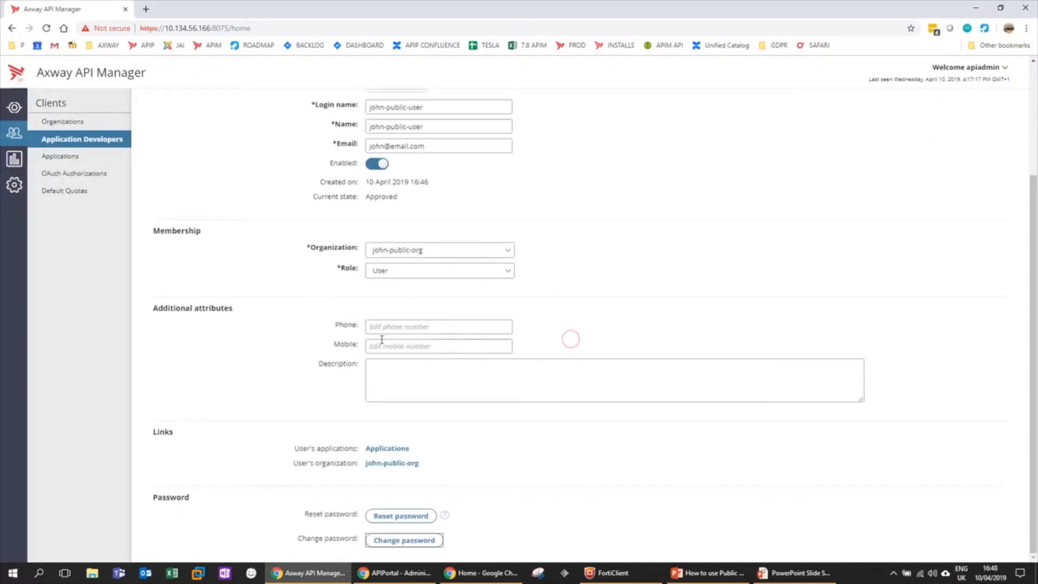
scroll(248, 365, up, 2)
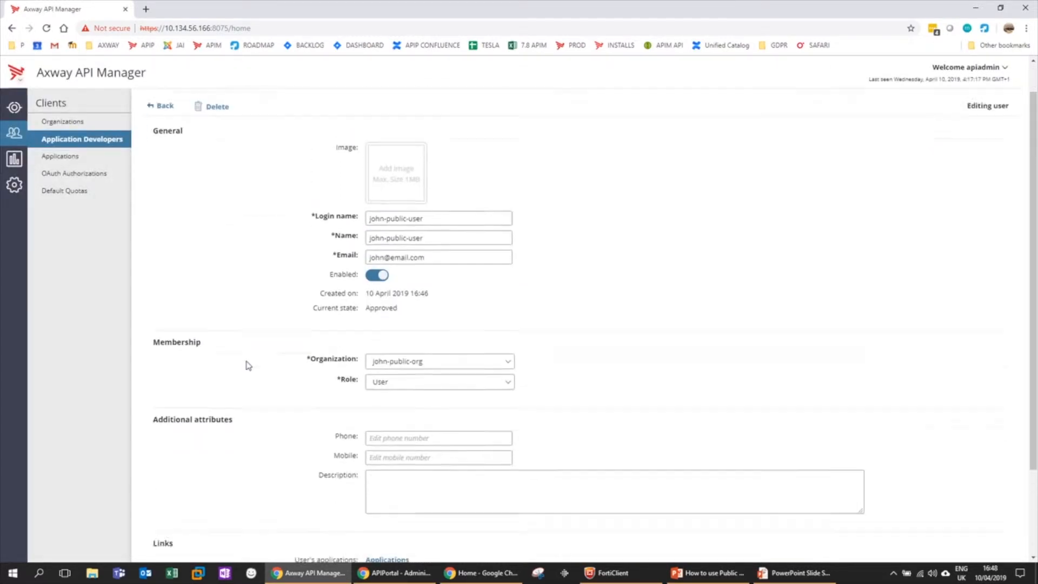
scroll(248, 365, down, 2)
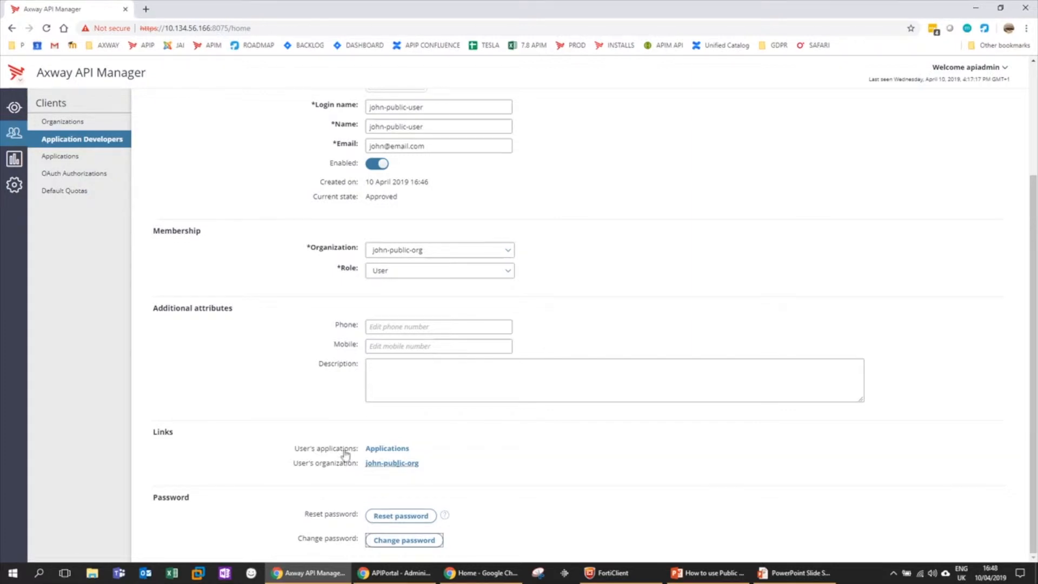
scroll(341, 455, up, 5)
click(162, 143)
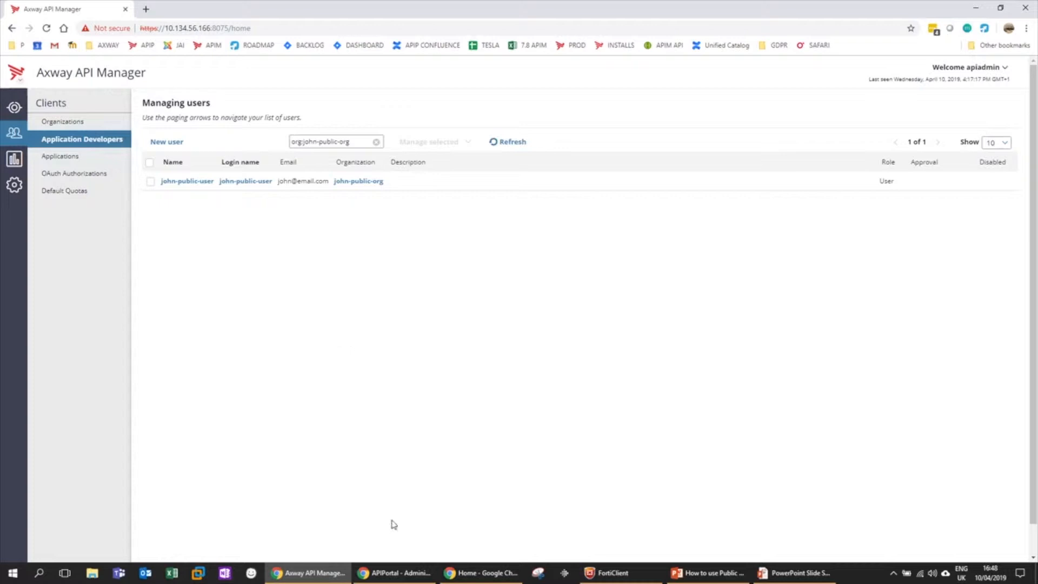
mouse_move(396, 572)
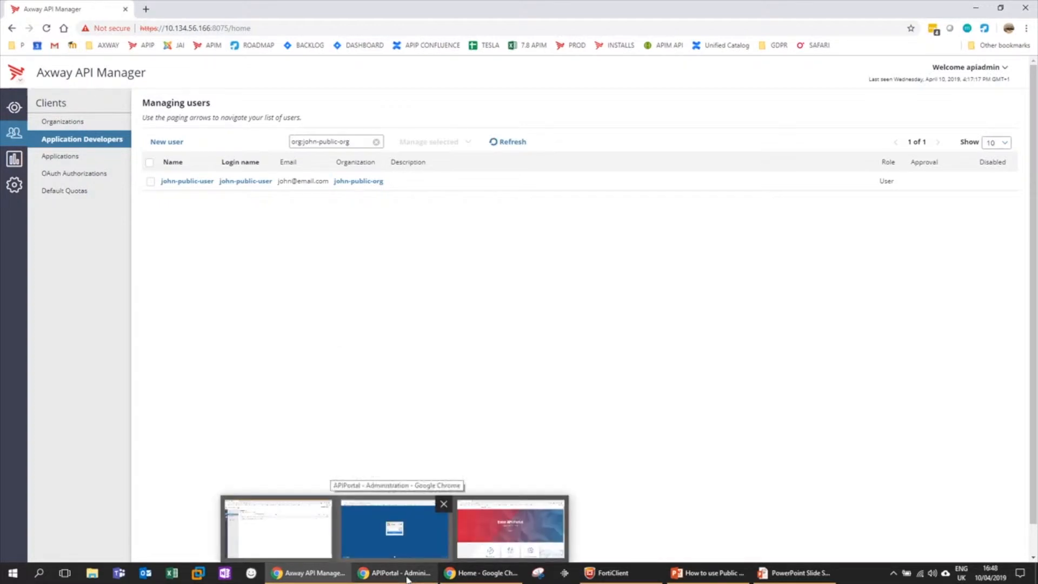
Log in to the API Portal Joomla administration at administrator/index.php.
click(395, 529)
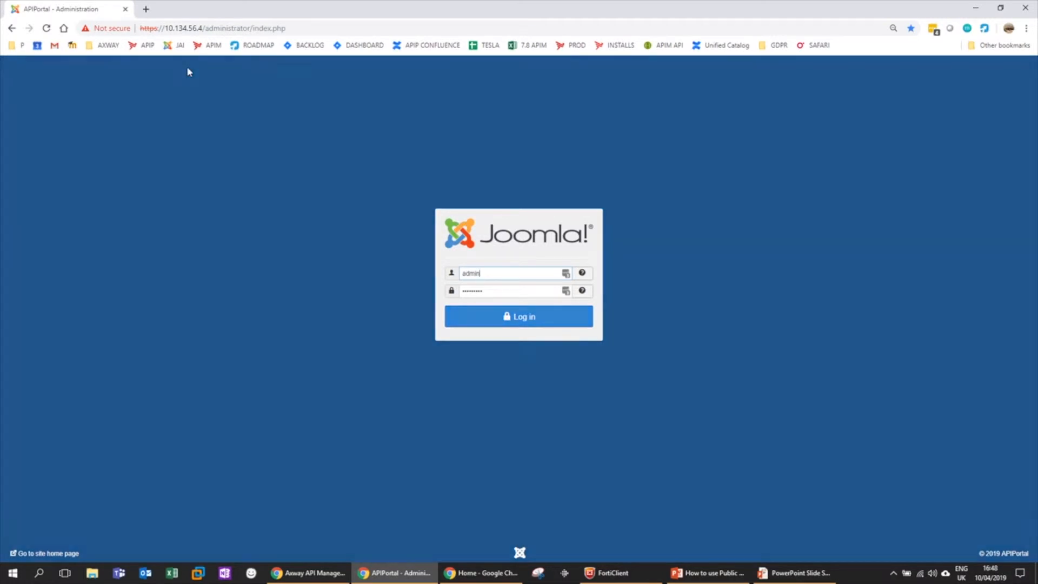
click(231, 29)
double_click(231, 30)
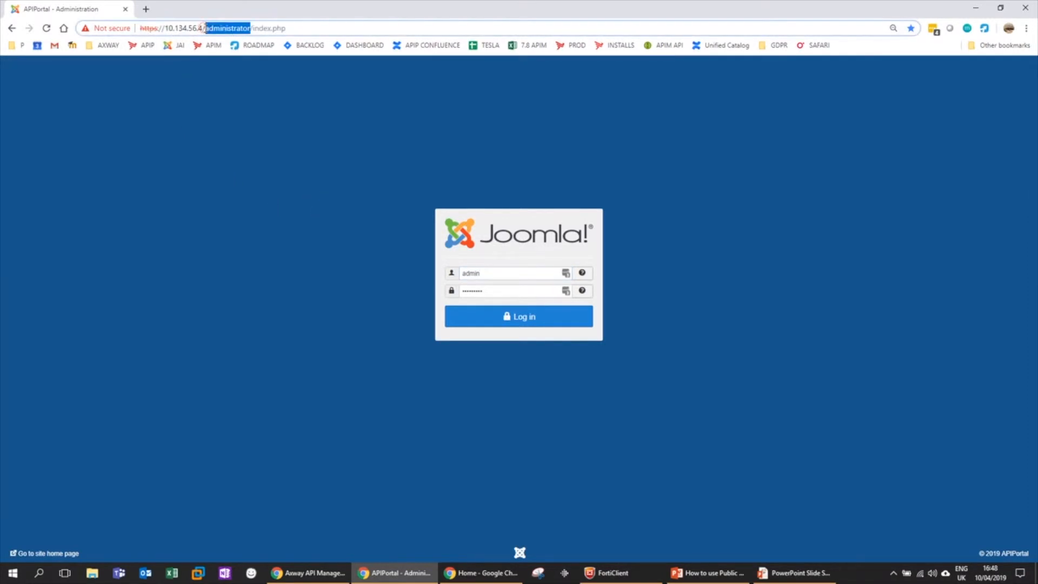
click(208, 29)
double_click(208, 30)
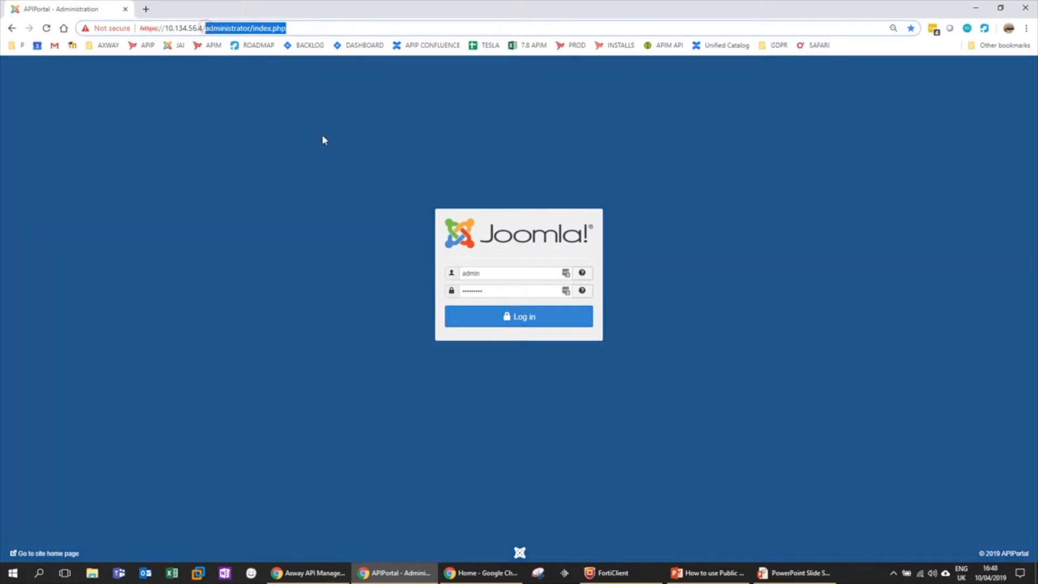
click(523, 321)
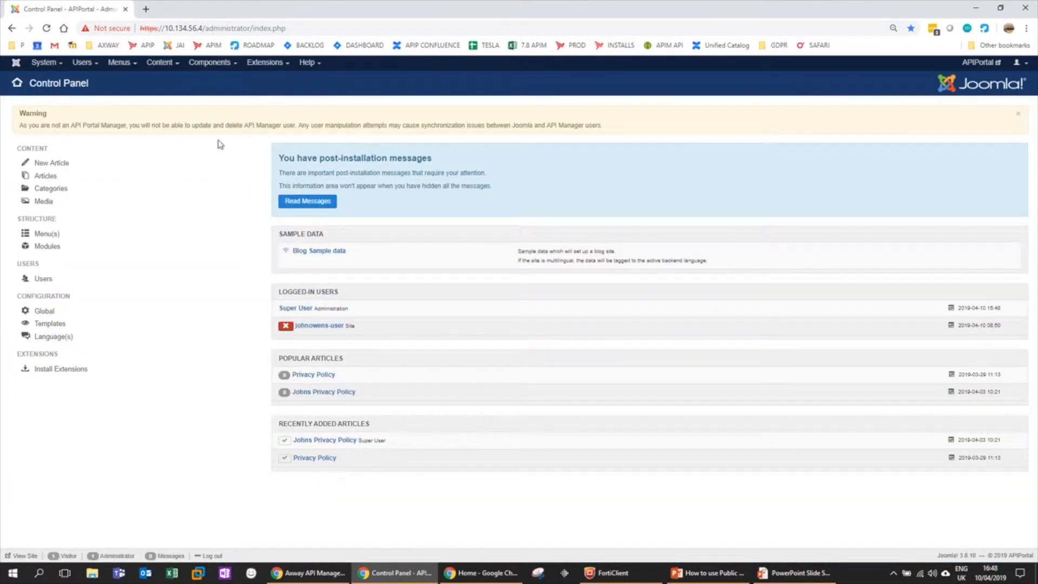
Bring up Components > API Portal > Public API settings.
click(211, 63)
mouse_move(208, 79)
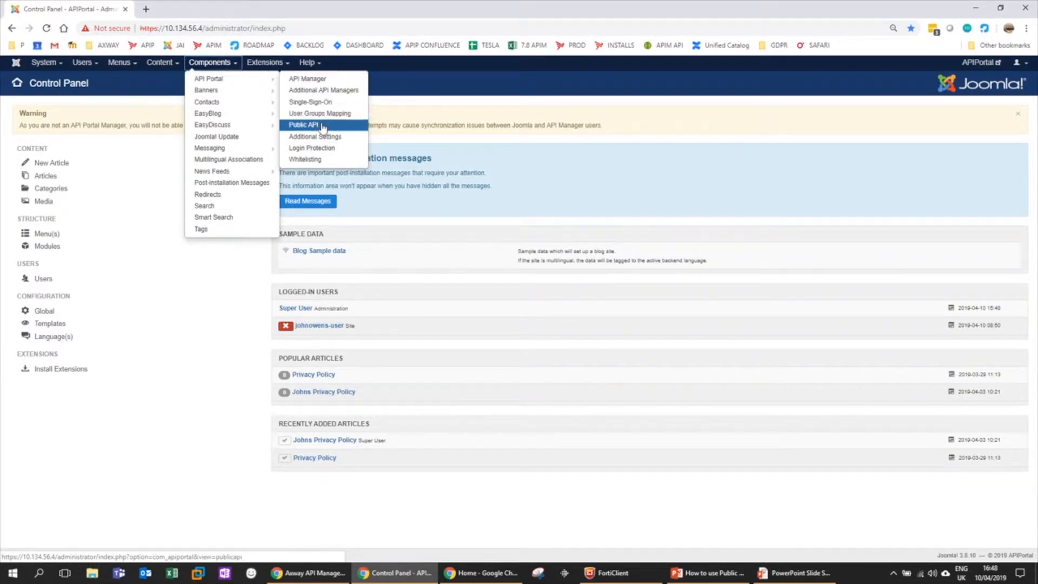
click(304, 125)
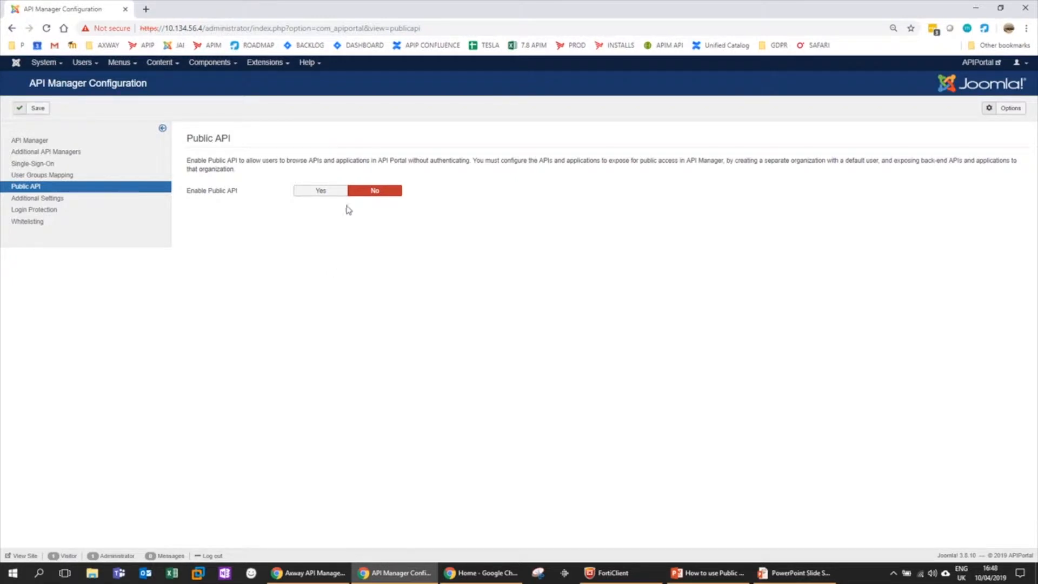
click(321, 193)
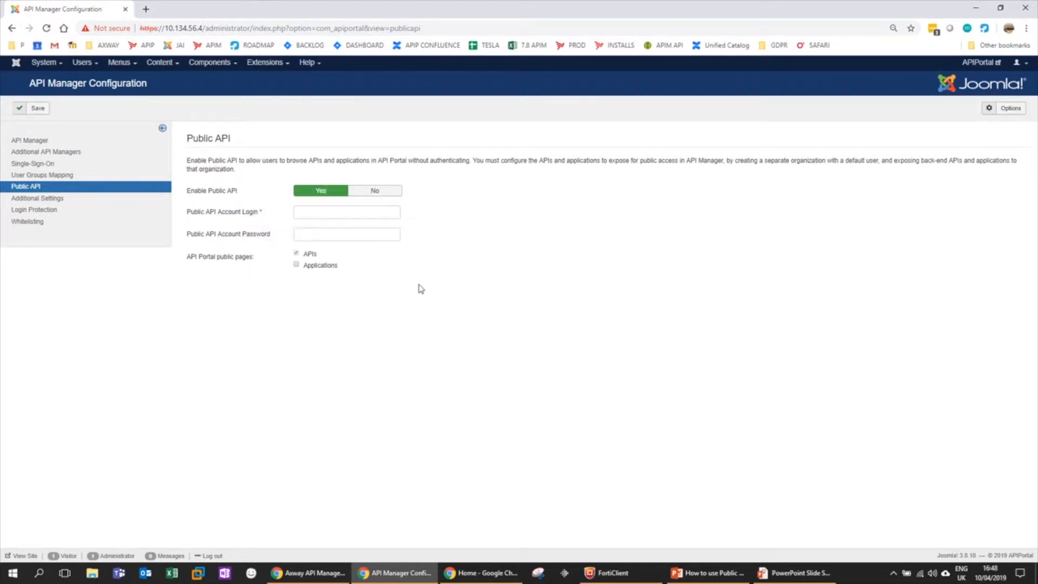
click(334, 214)
text(john-pu)
text(blic-user)
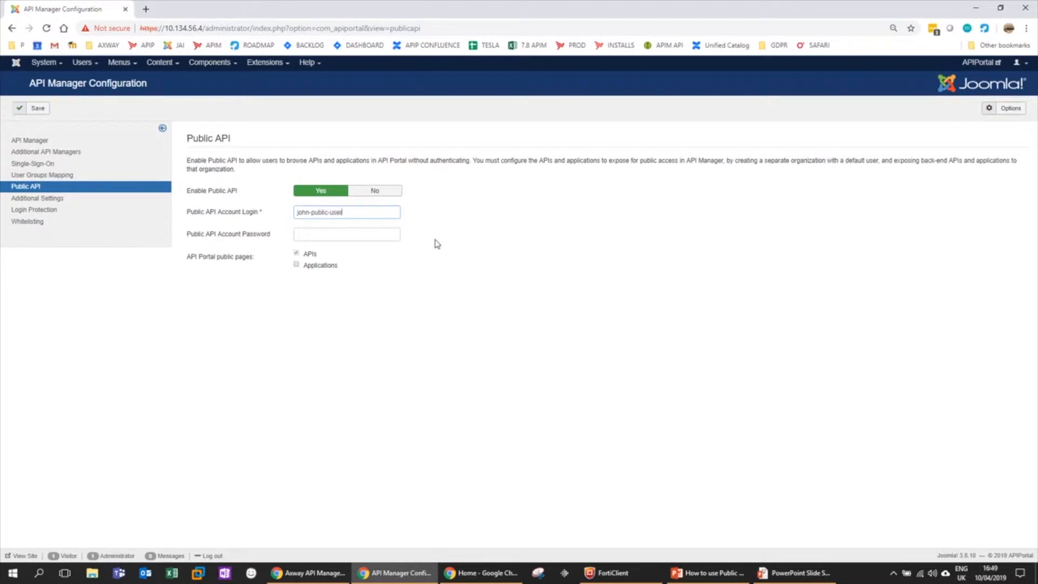
click(377, 235)
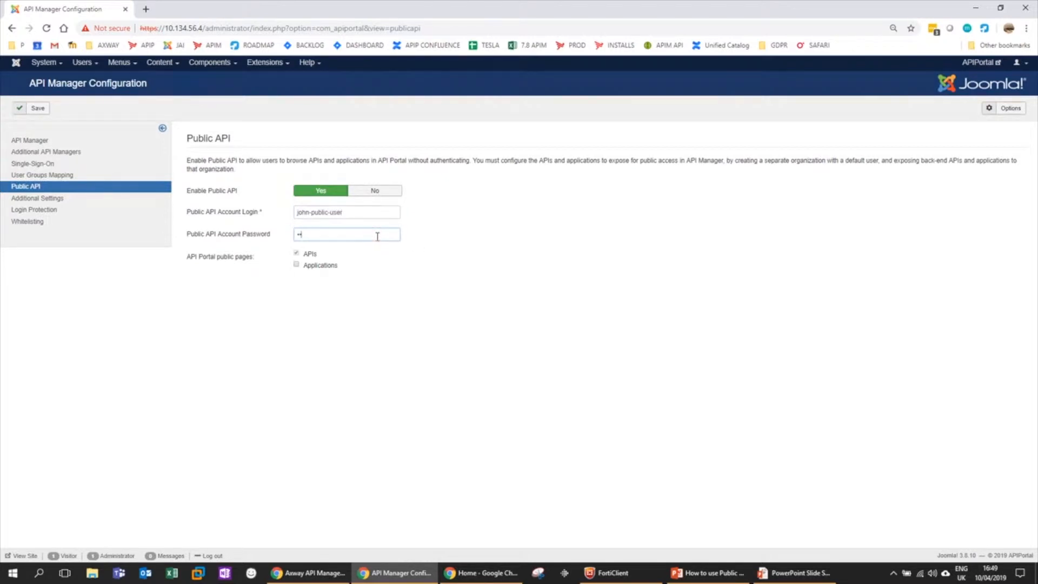
click(38, 108)
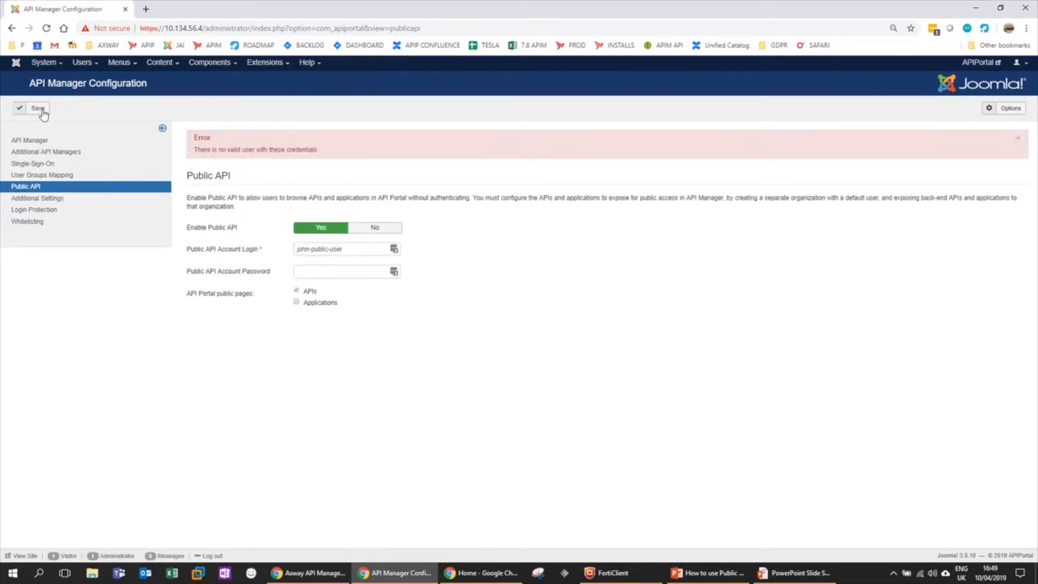
click(341, 271)
click(37, 107)
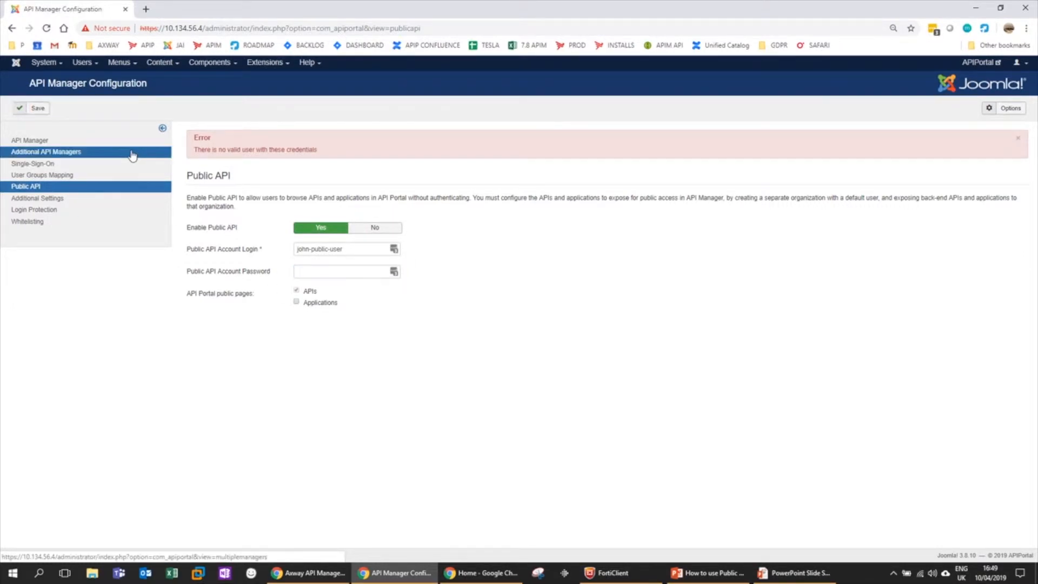
Sign out apiadmin and sign in to API Manager as john-public-user.
click(309, 572)
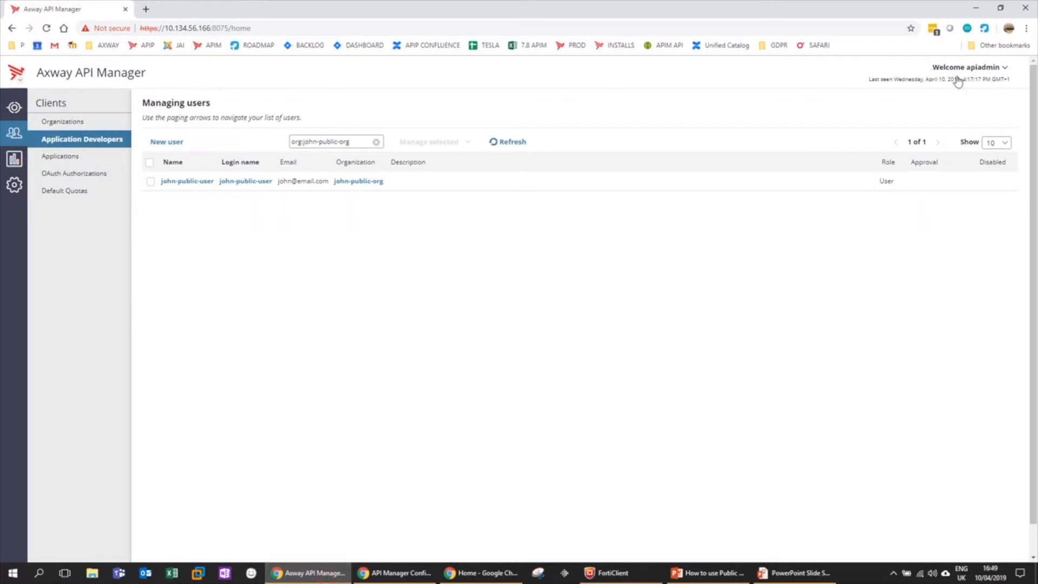
click(1004, 68)
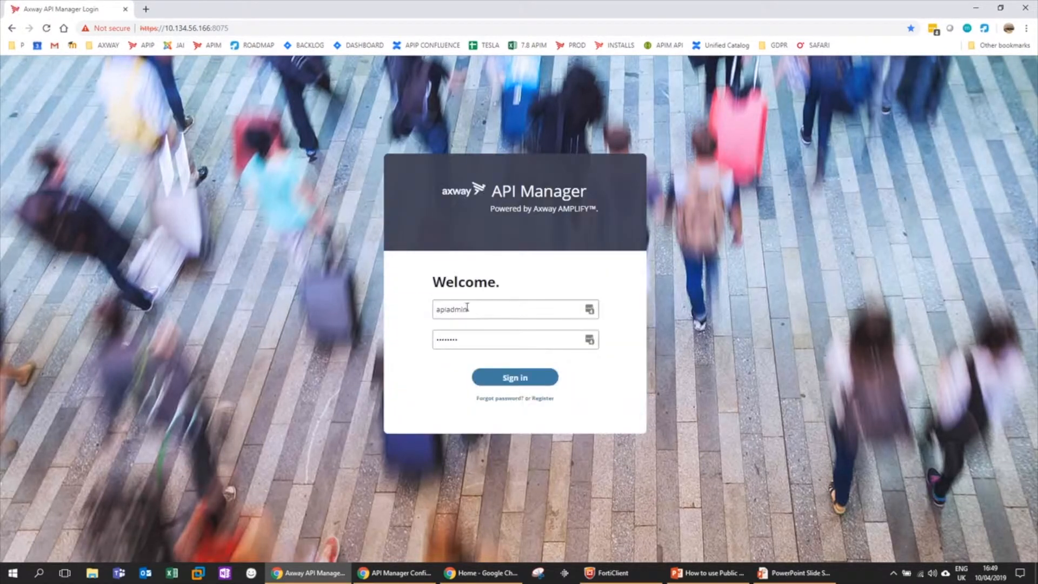
double_click(462, 308)
key(BackSpace)
text(c-user)
key(Tab)
click(514, 378)
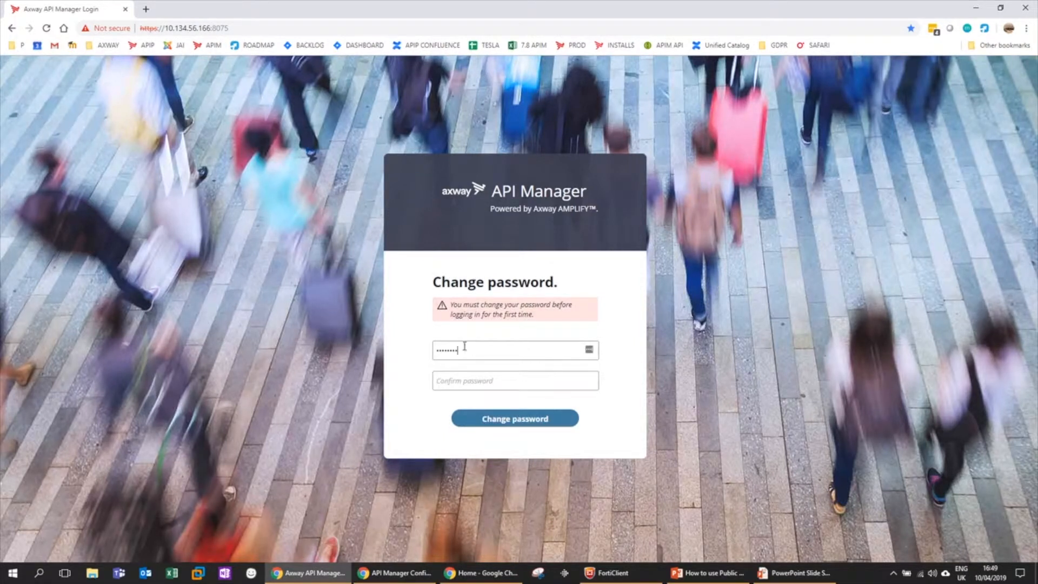
Set john-public-user's first-login password, reaching its empty API catalog.
double_click(469, 351)
click(509, 434)
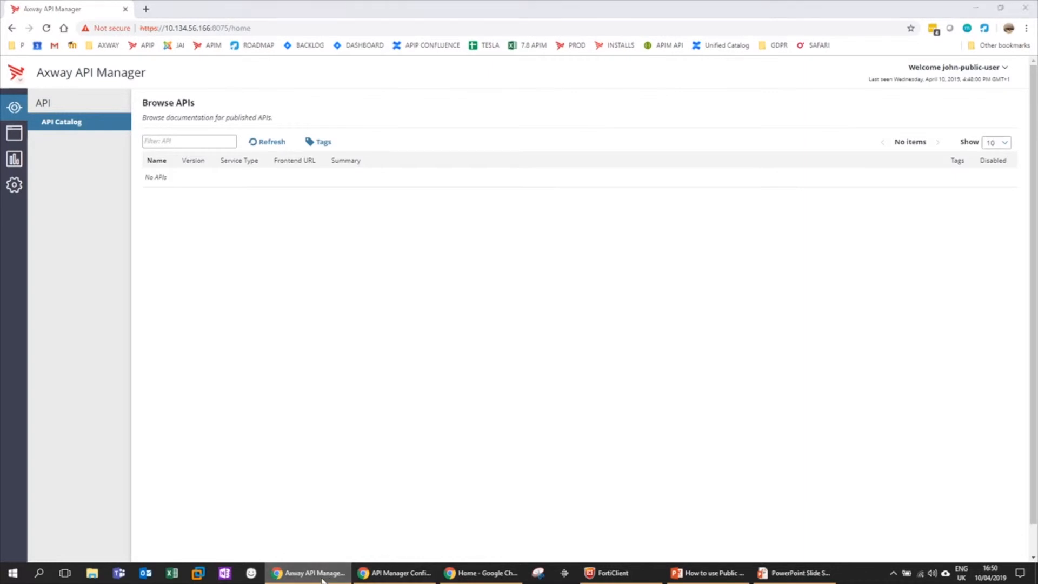
Save the Public API settings with john-public-user's new password, then return to API Manager.
click(396, 572)
click(335, 273)
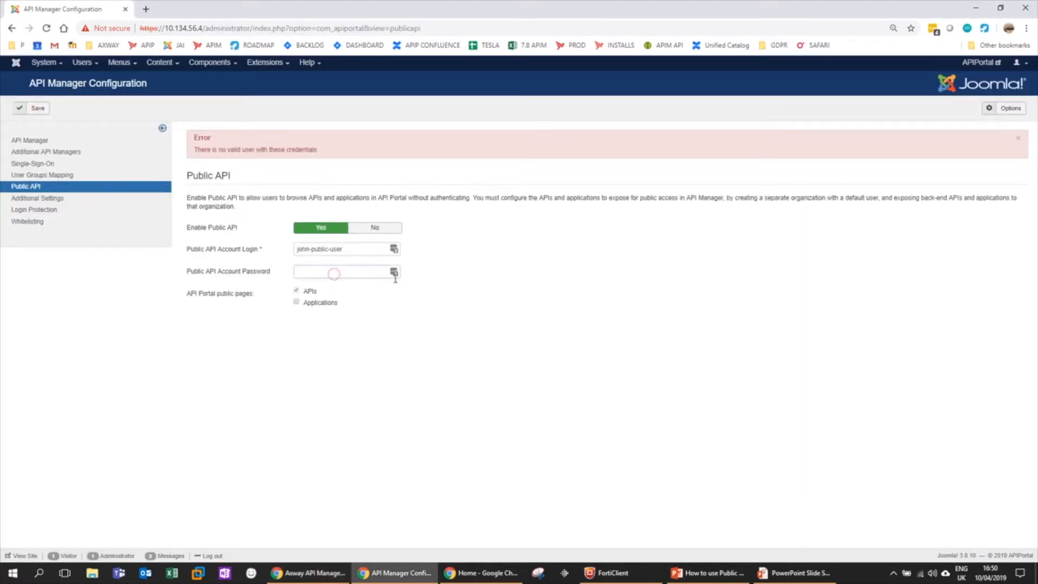
text(c)
click(38, 109)
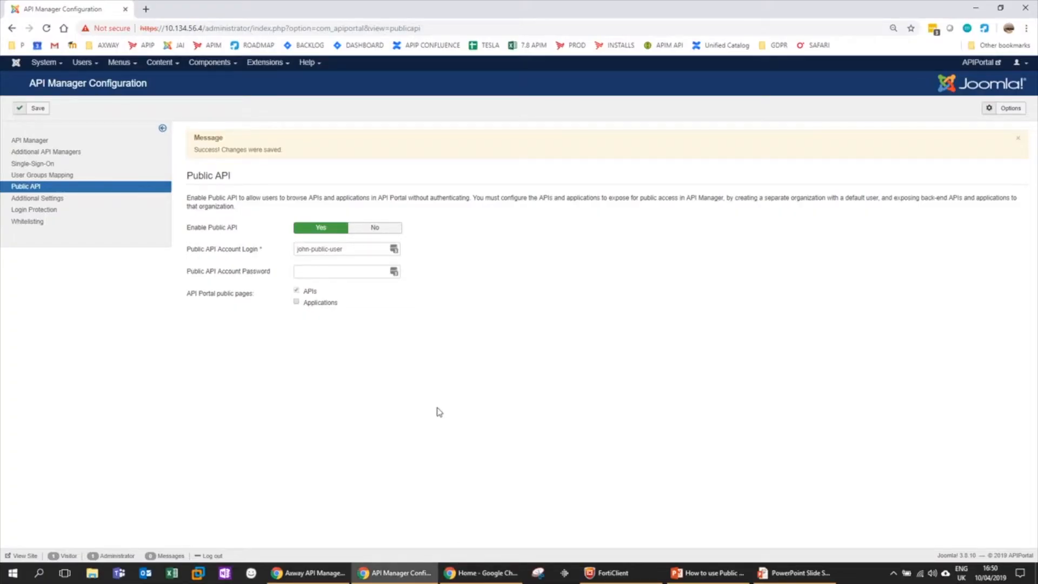
click(312, 573)
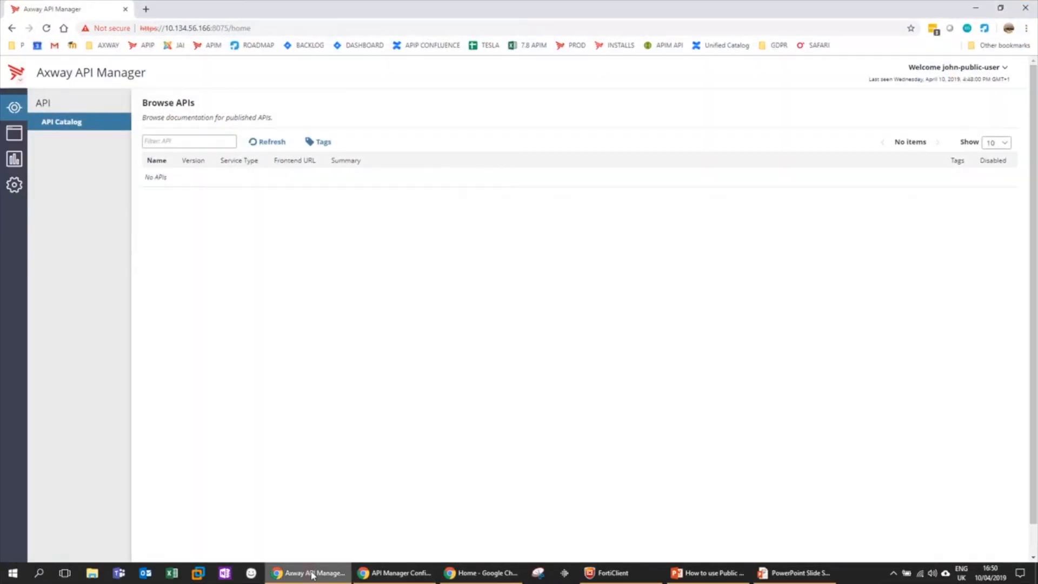
Log out the public user and sign back in as apiadmin.
click(1004, 68)
click(889, 147)
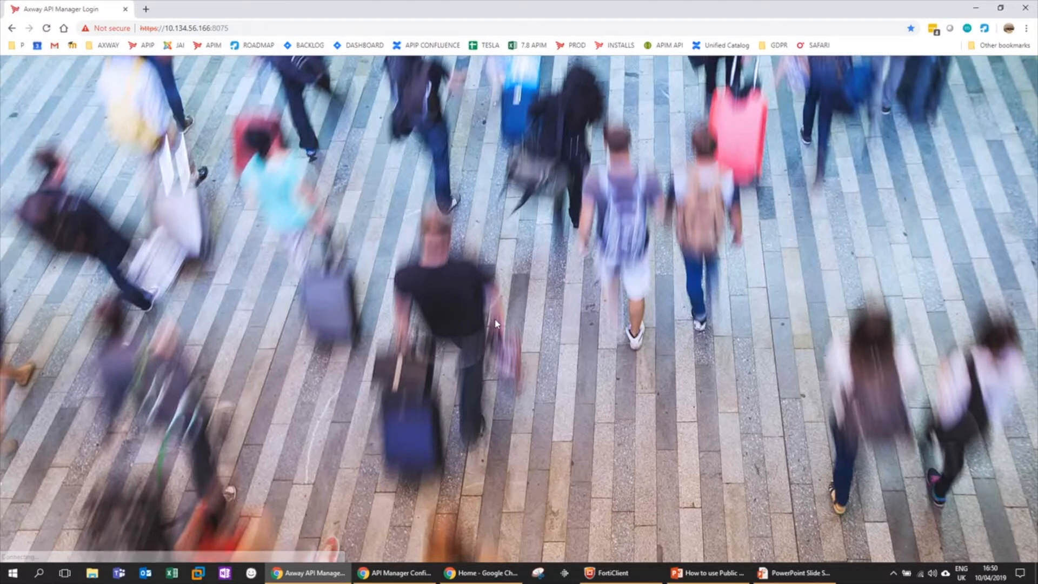
click(513, 377)
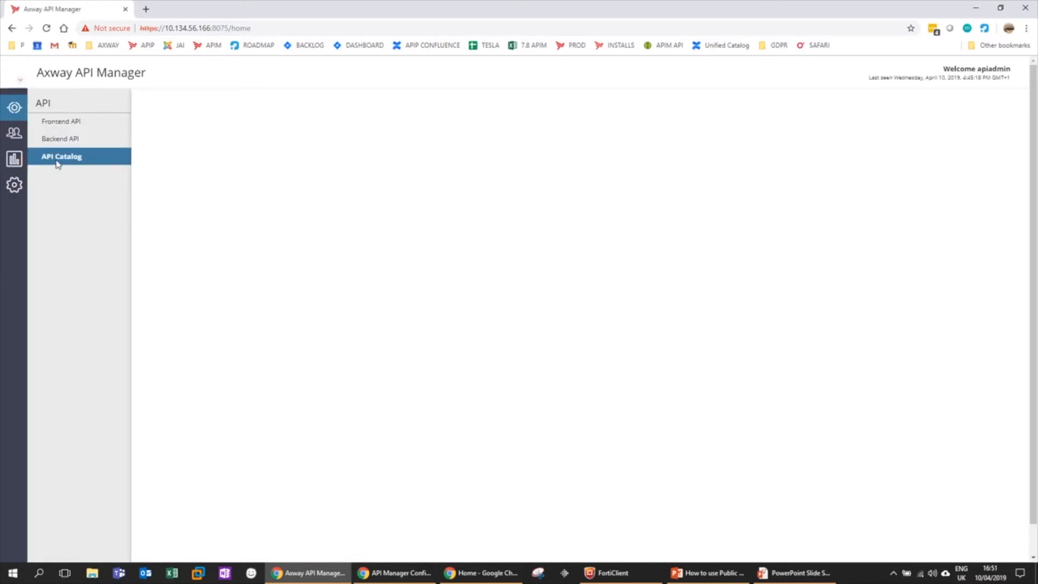
Open john-public-org's settings, showing no API access, then switch to the API Portal home page.
click(15, 134)
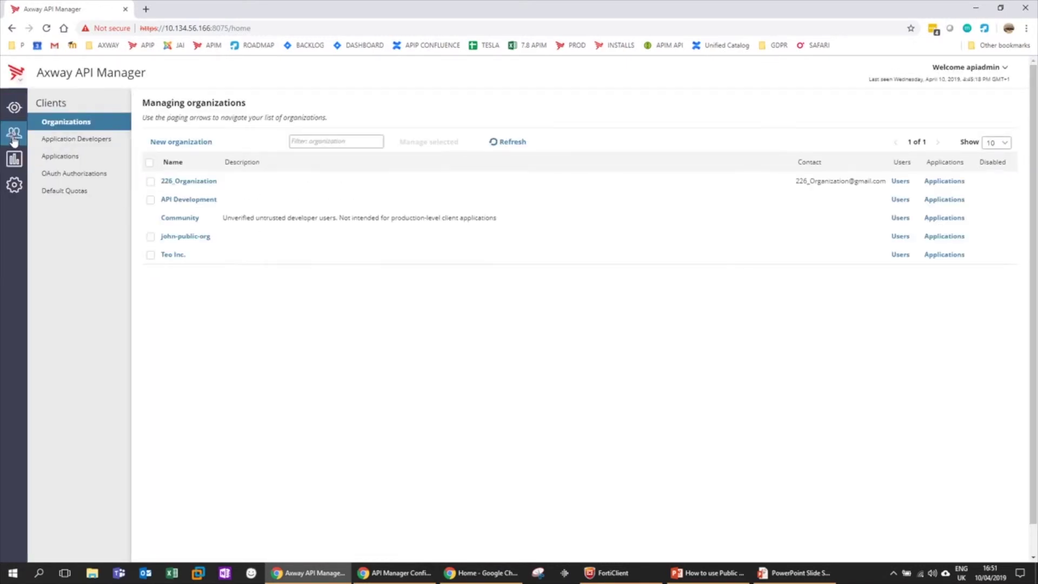
click(185, 236)
scroll(248, 312, down, 5)
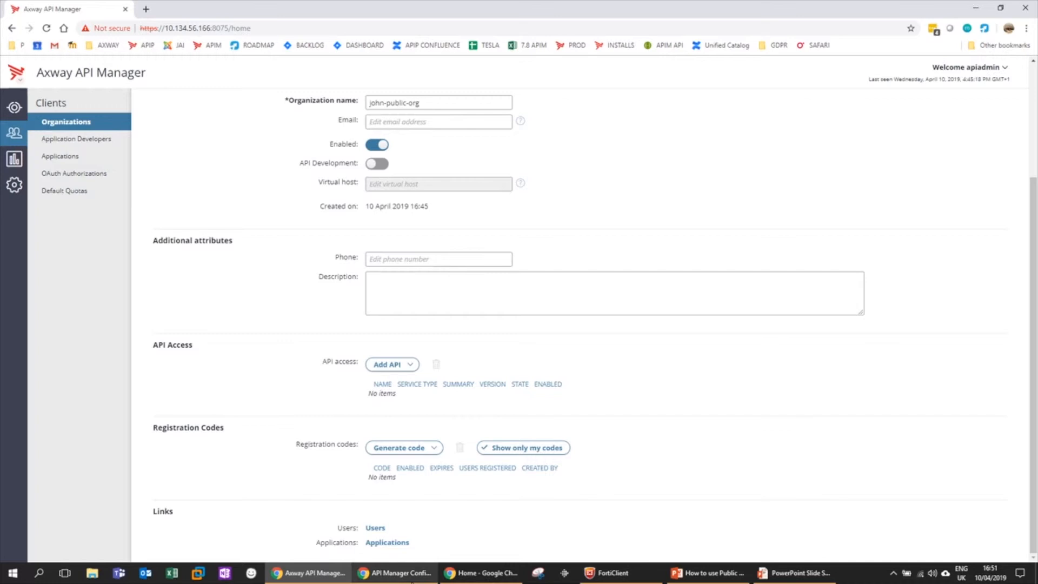
click(483, 573)
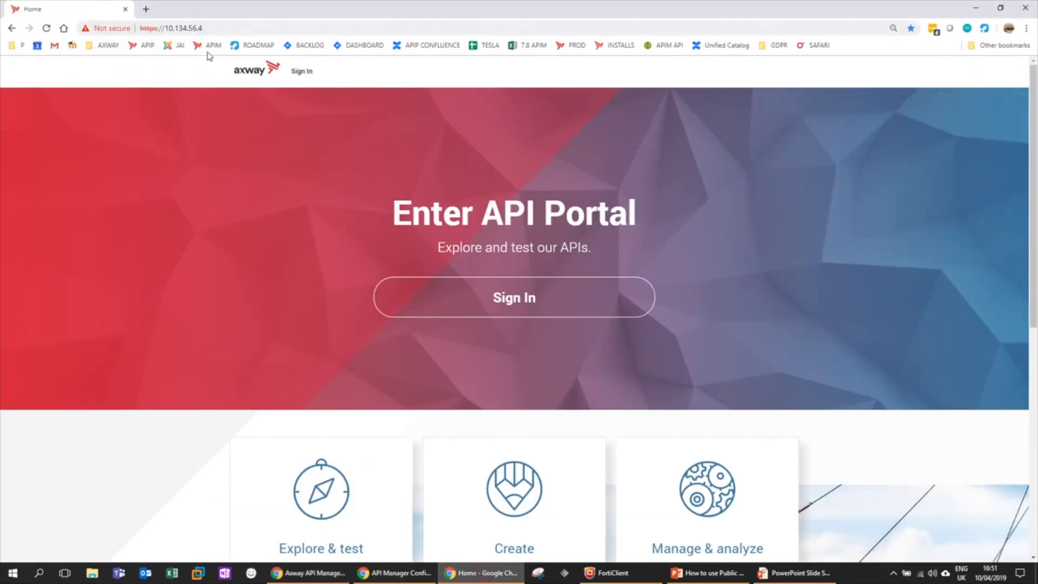
Reload the portal home page anonymously and browse to the API Catalog, which shows no APIs.
click(47, 28)
click(48, 28)
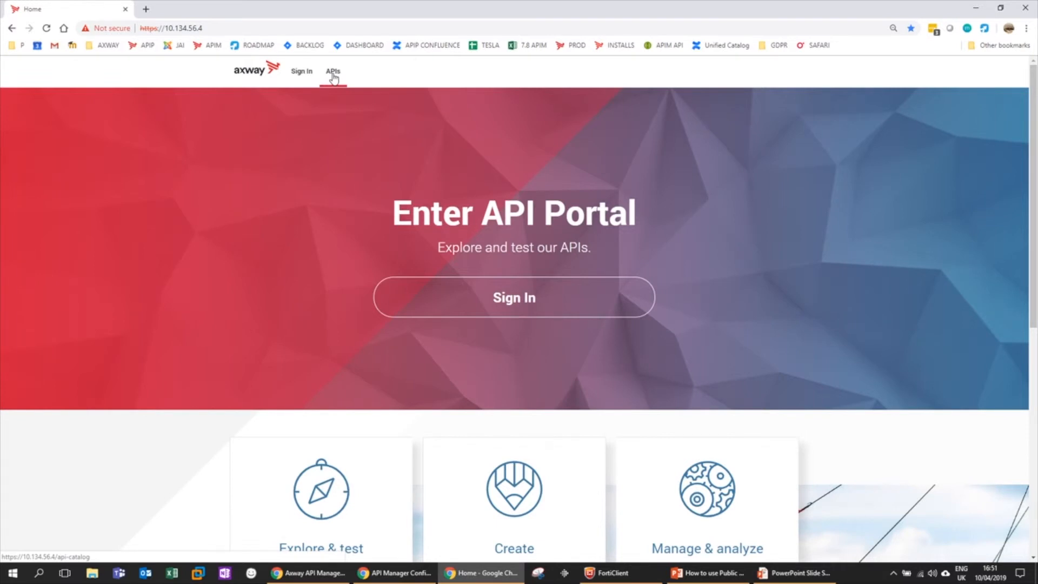
click(333, 71)
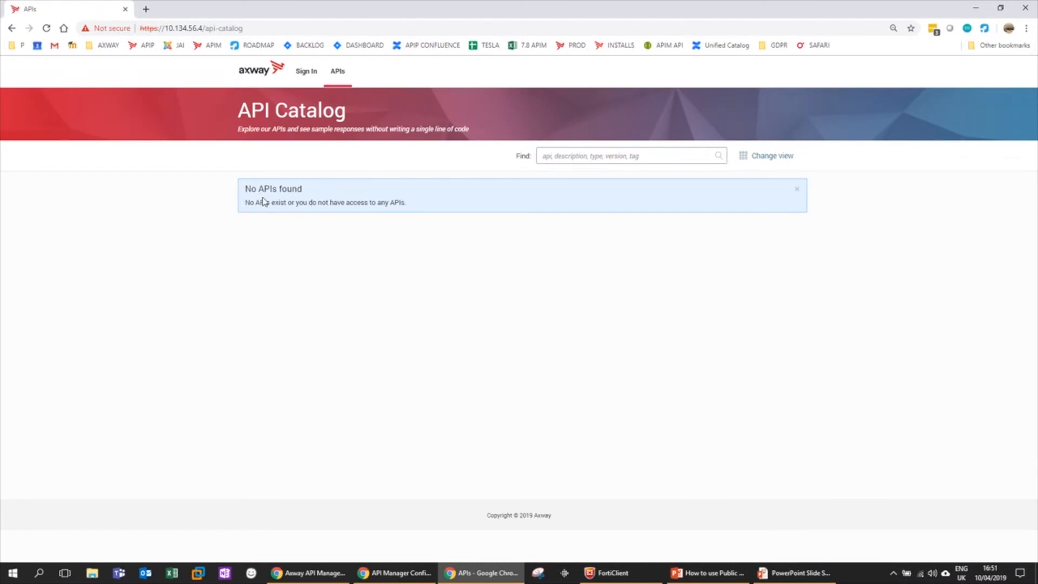
Return to API Manager's Frontend API list and select API-1 for management.
click(316, 573)
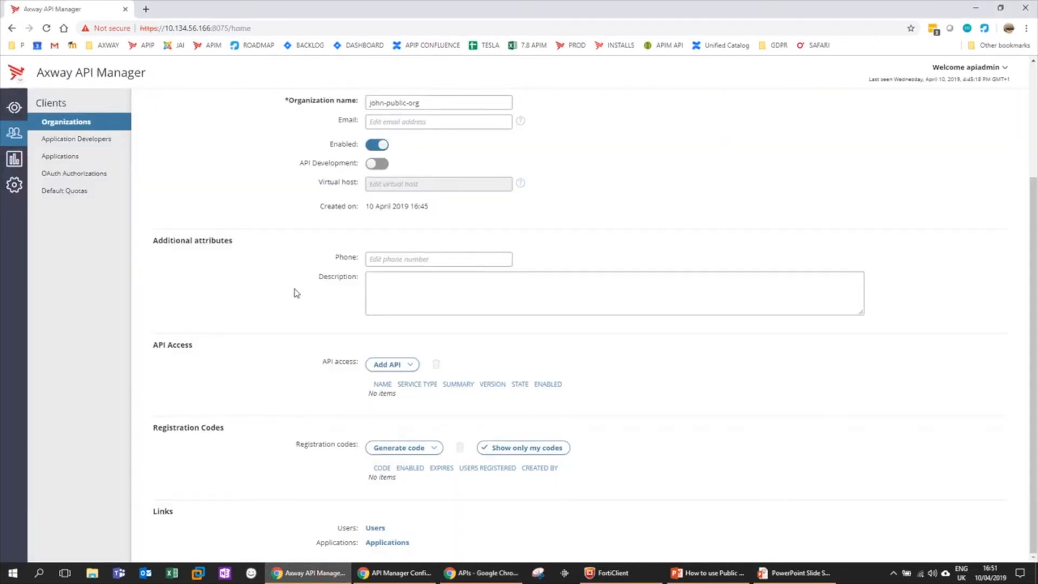
scroll(293, 292, up, 5)
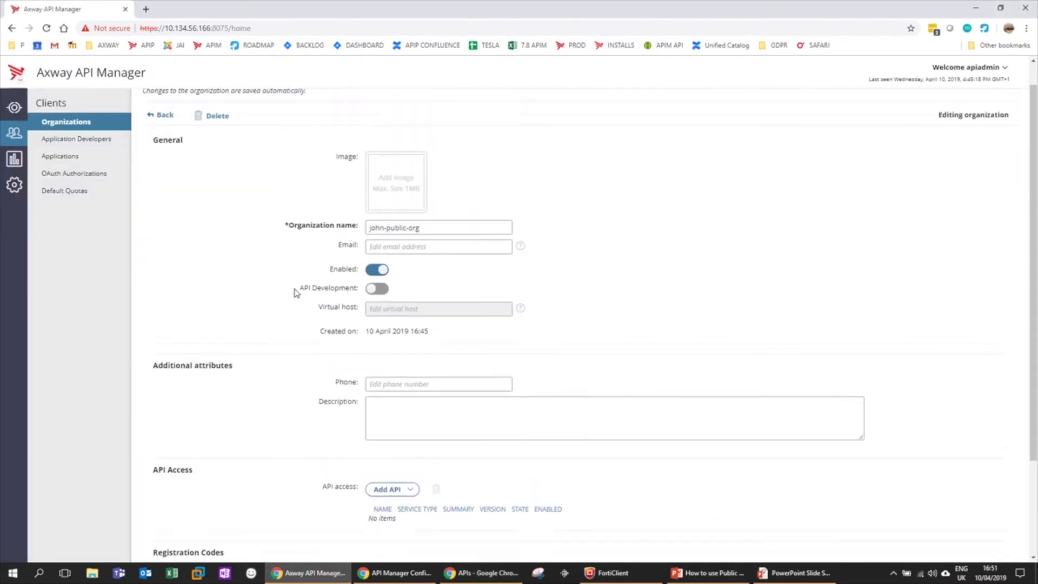
click(15, 108)
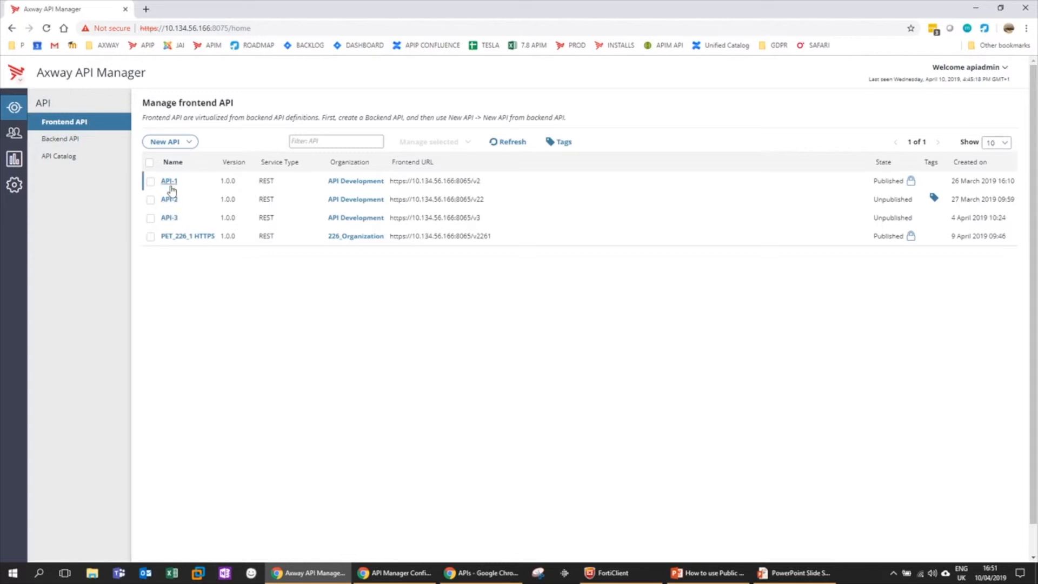
click(61, 139)
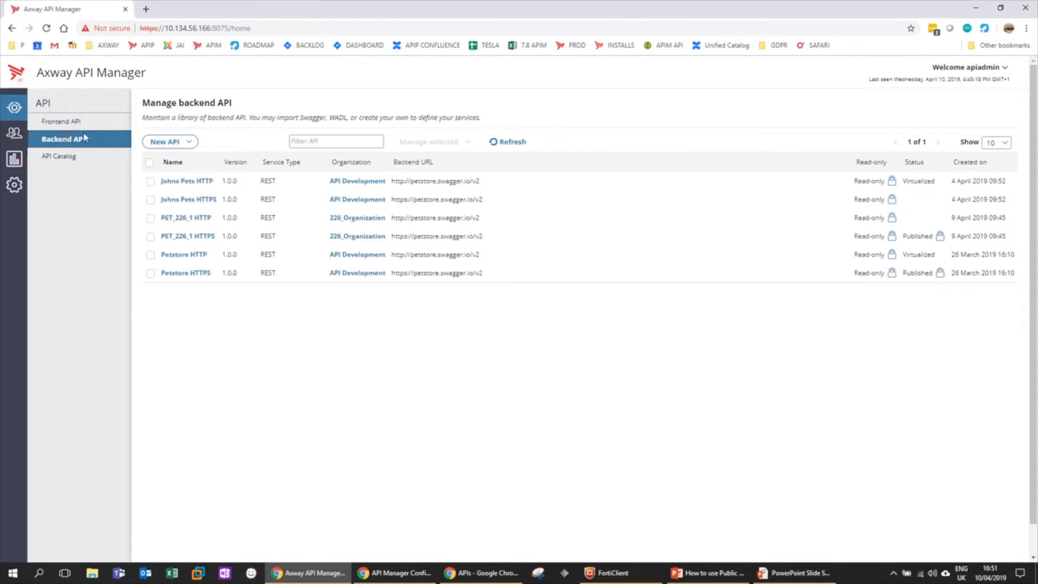
click(63, 122)
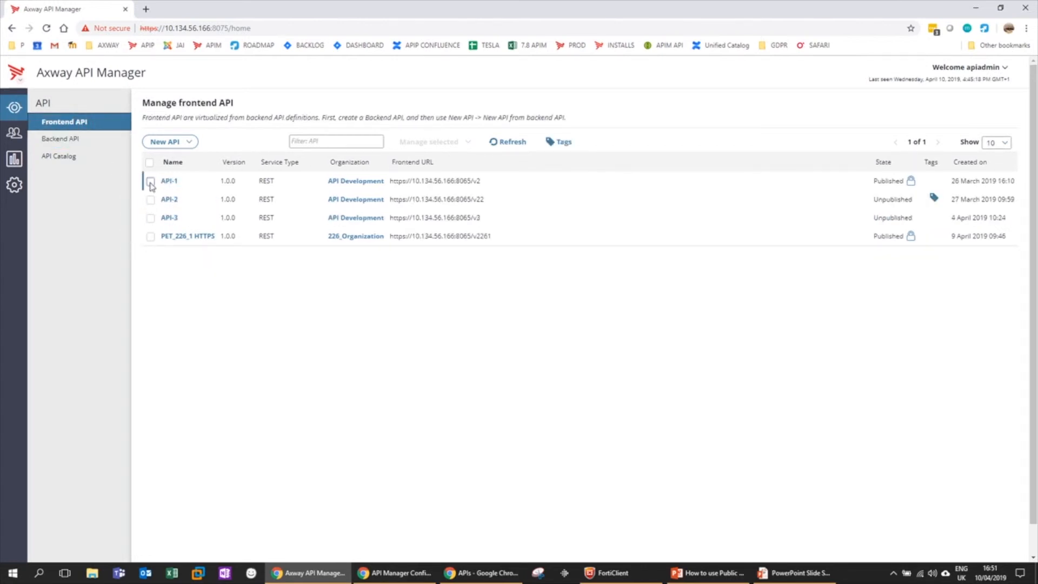
click(151, 182)
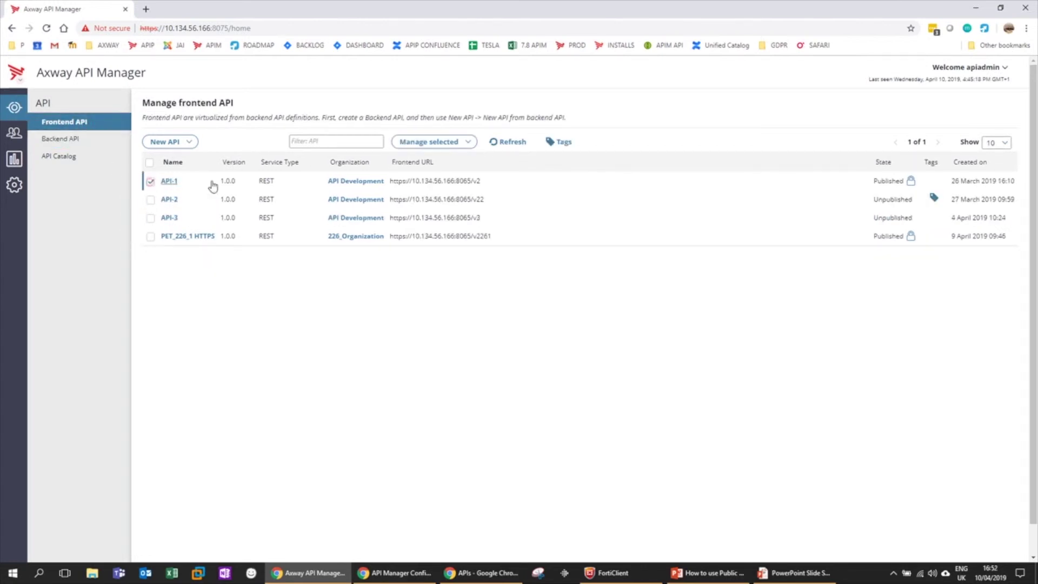
Unpublish API-1 via Manage selected and confirm.
click(467, 144)
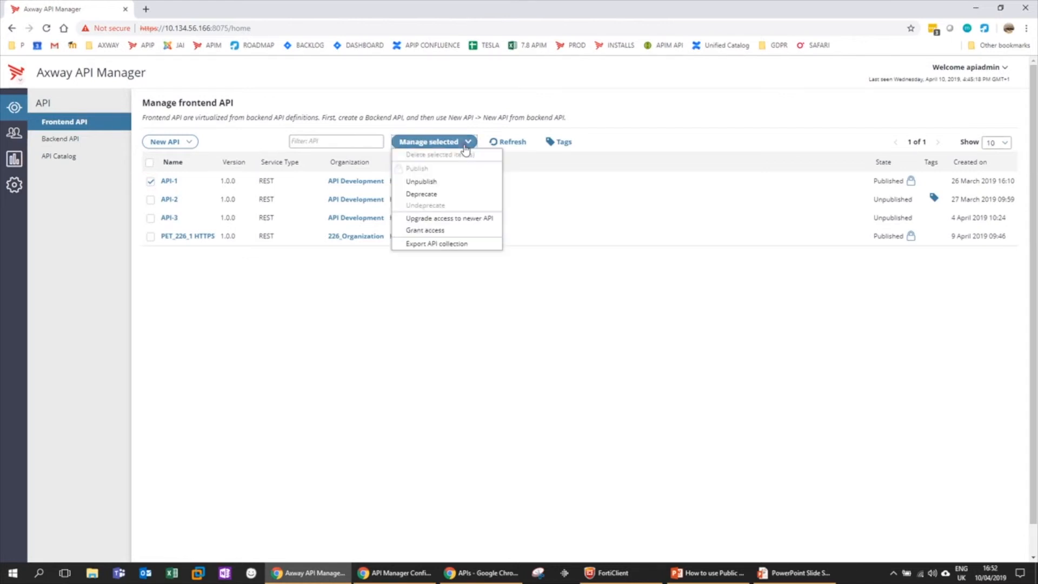
click(429, 187)
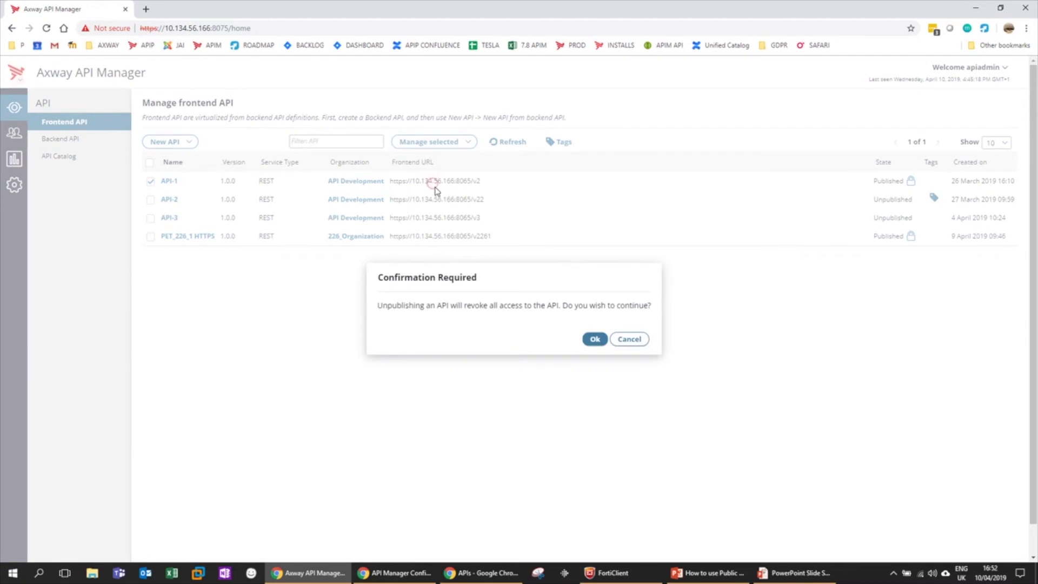
click(595, 339)
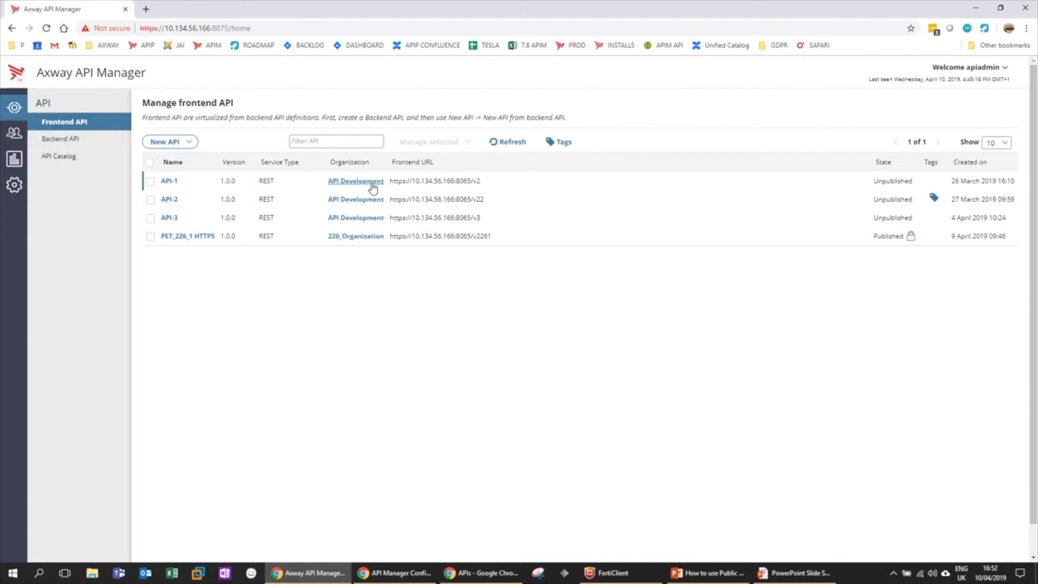
Publish API-1 again so it shows as Published in the frontend API list.
click(151, 181)
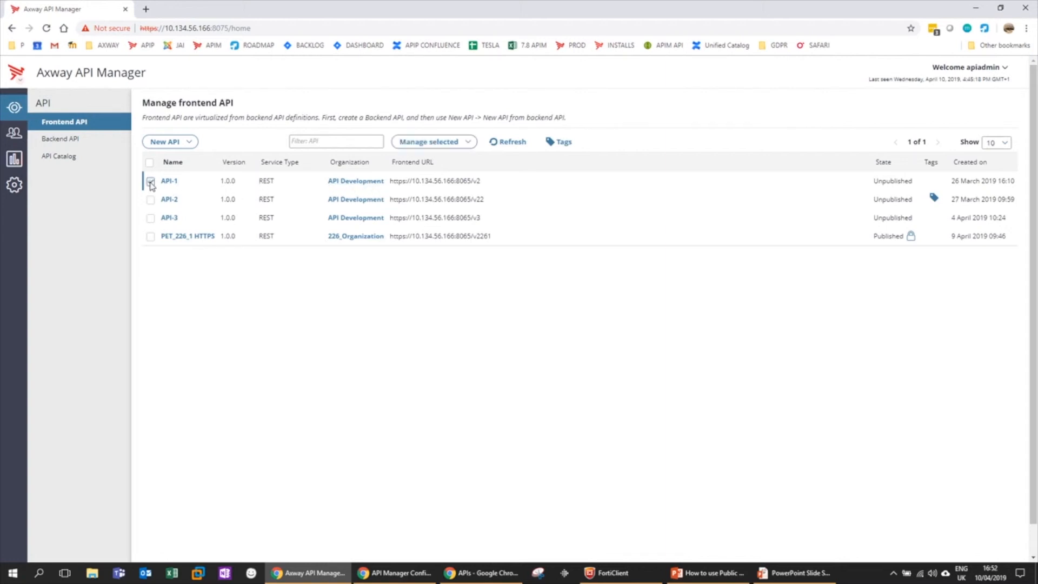
click(433, 143)
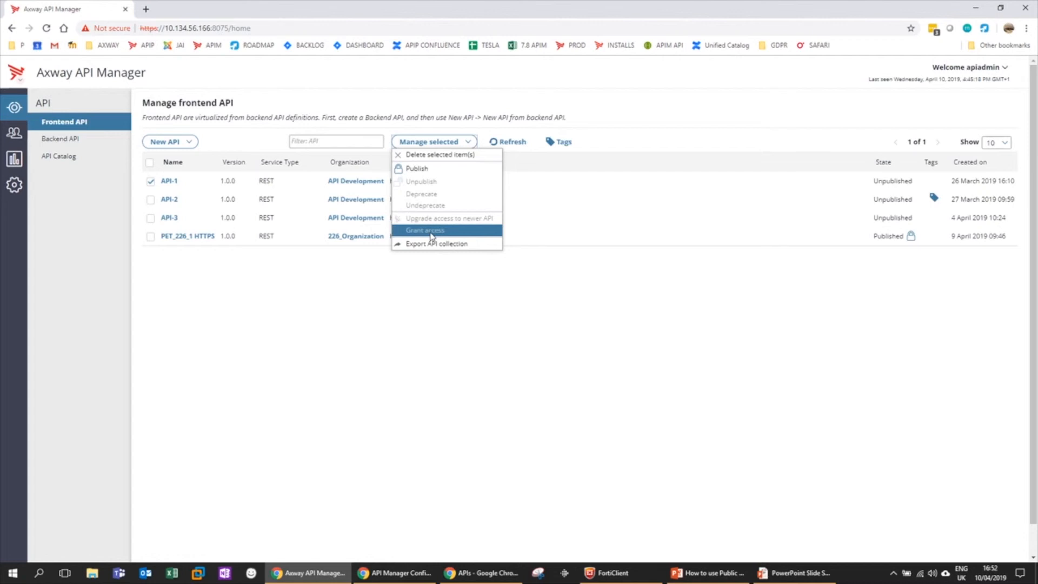
click(417, 167)
click(606, 375)
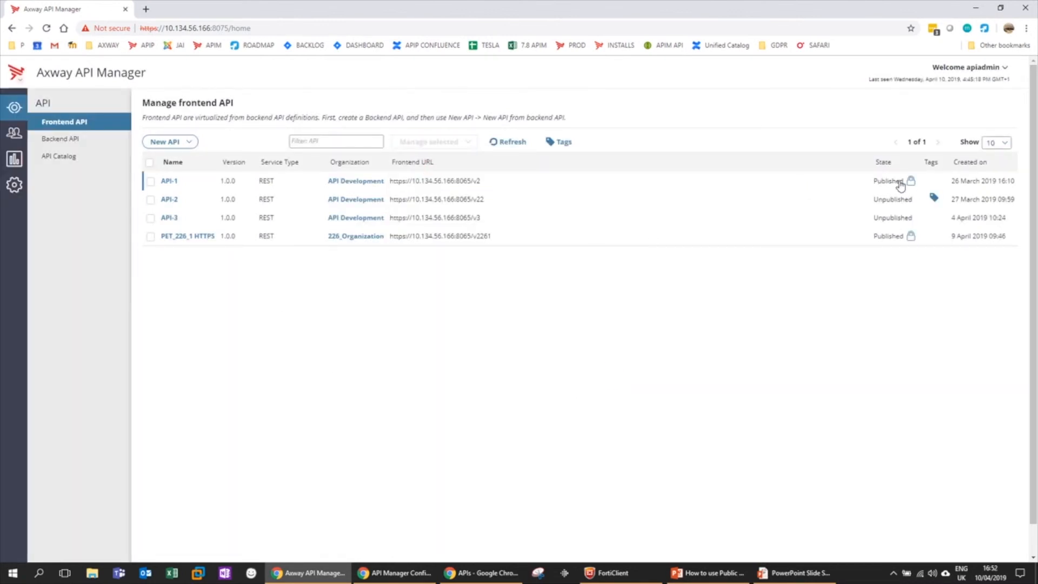
Grant API-1 access to 'The following organizations' with john-public-org added, and acknowledge success.
click(151, 180)
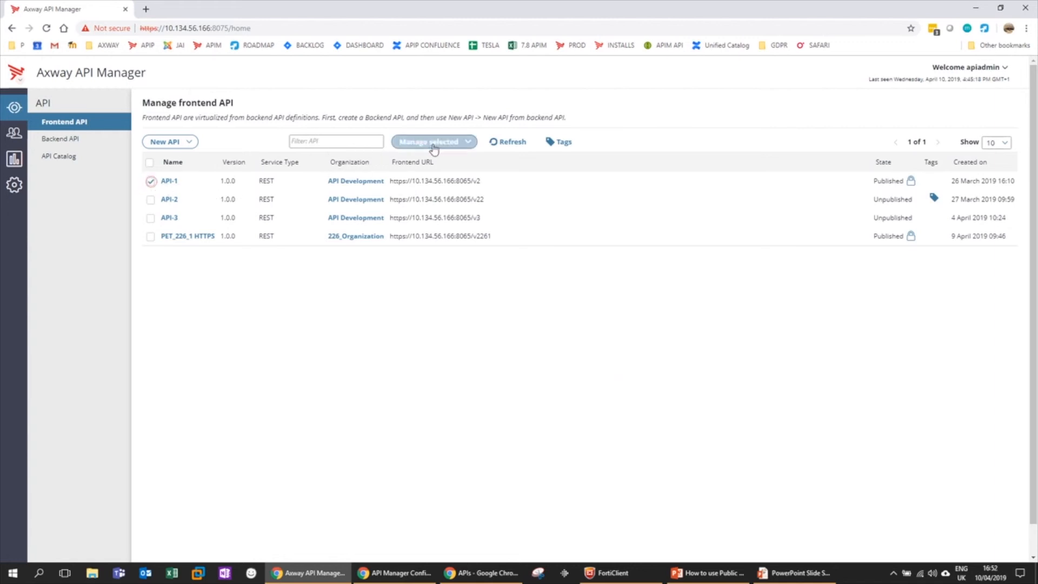
click(434, 146)
click(435, 237)
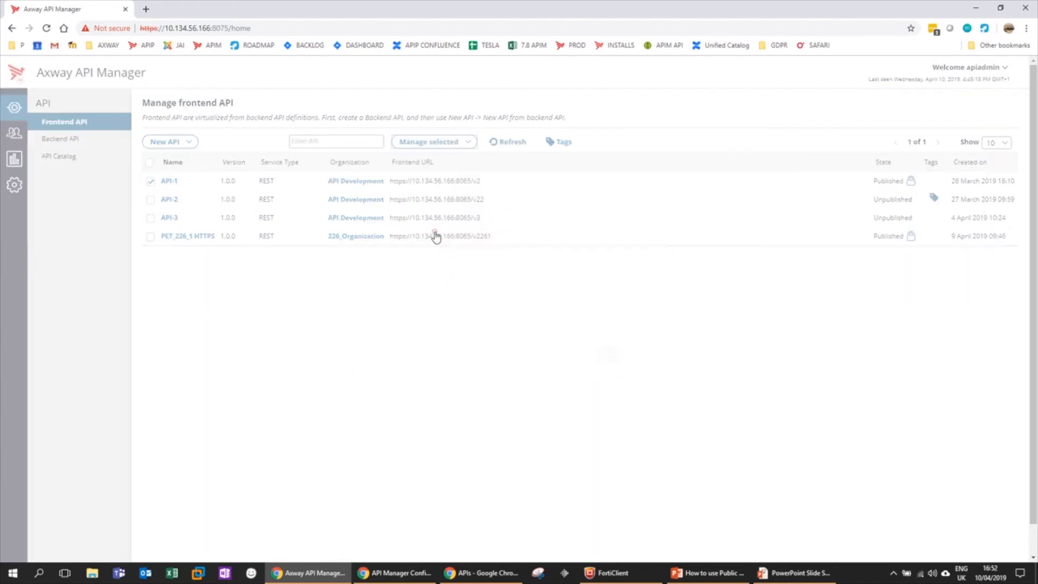
click(512, 312)
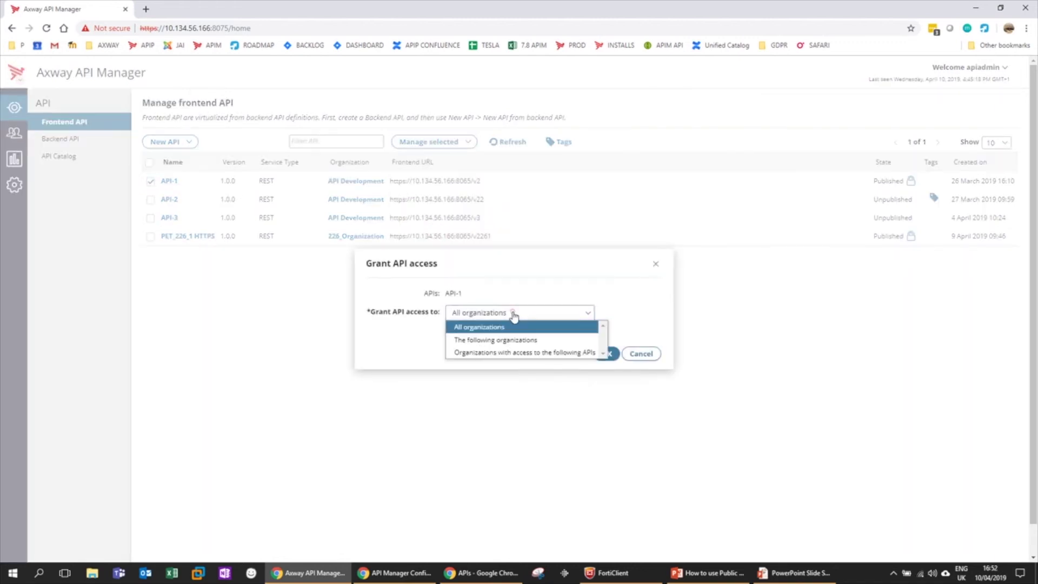
click(496, 340)
click(387, 378)
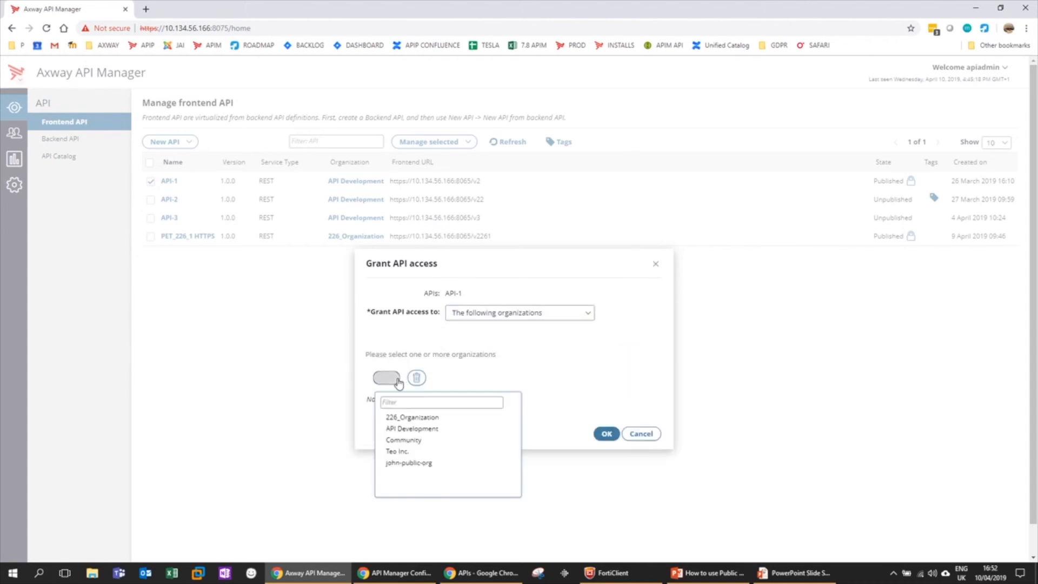
click(409, 463)
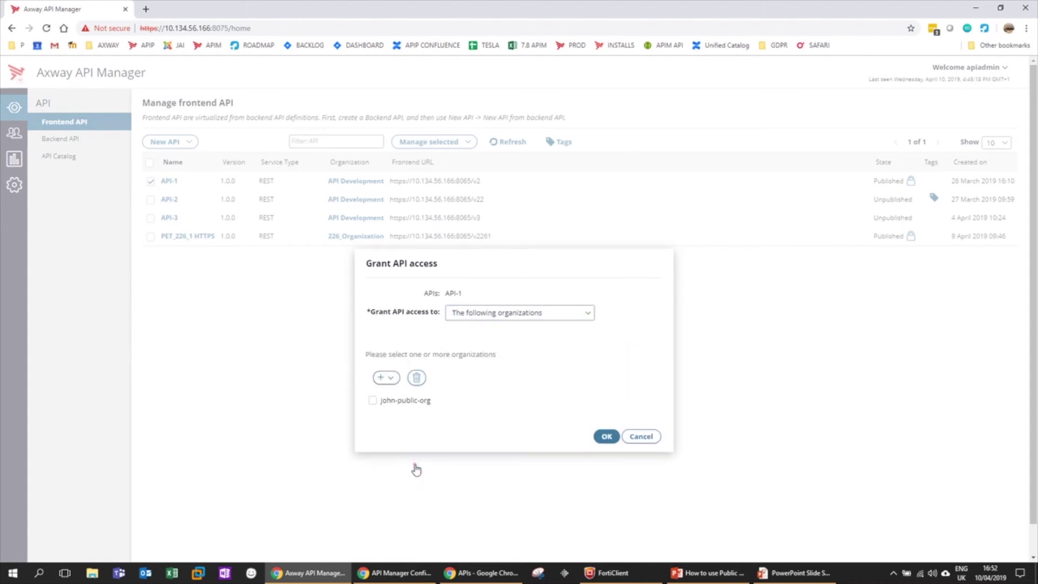
click(607, 437)
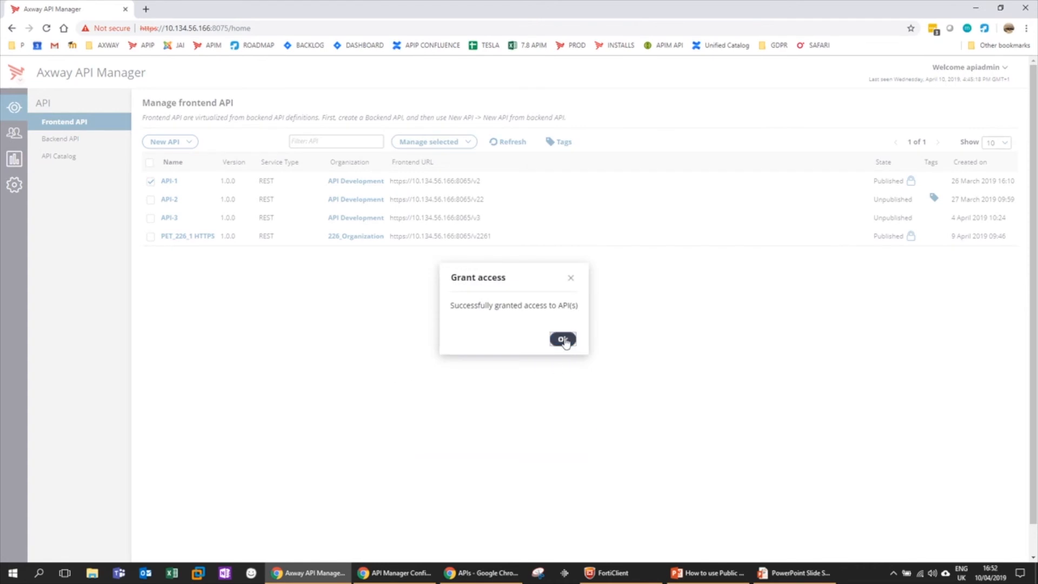
click(564, 339)
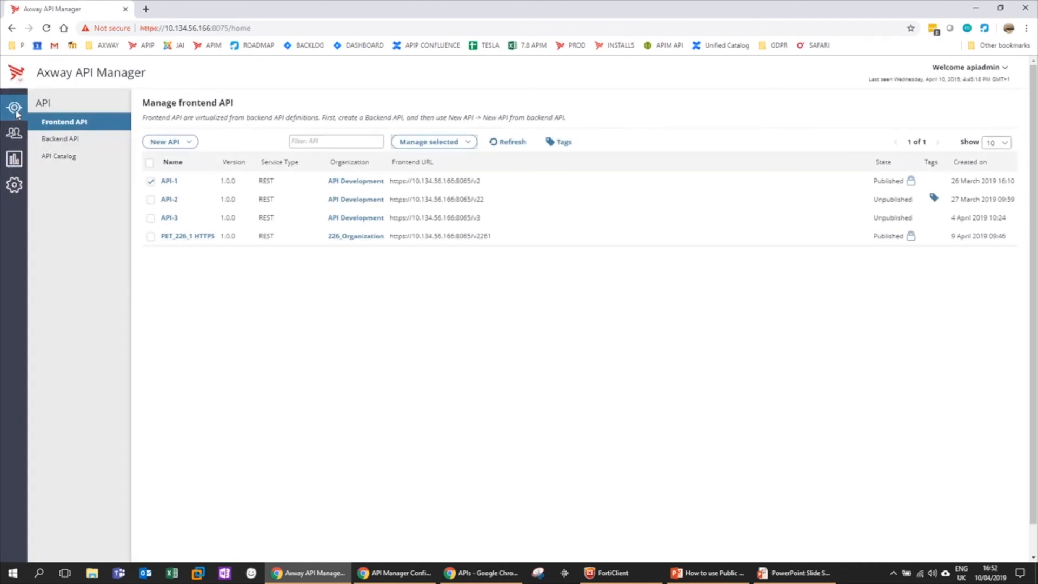
Verify john-public-org lists API-1 as enabled under API Access, then switch to the portal admin window.
click(13, 132)
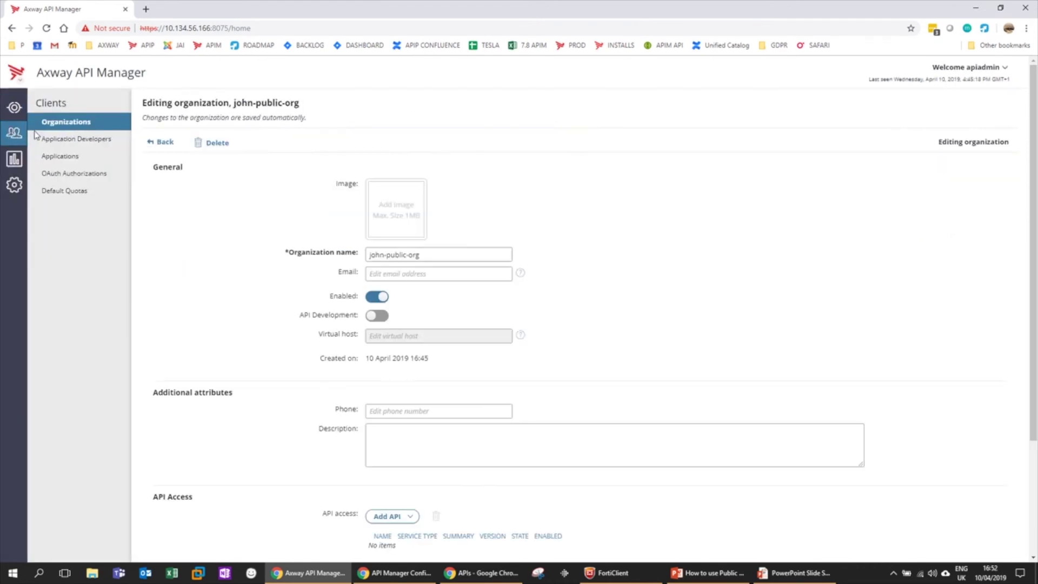
click(161, 142)
click(185, 236)
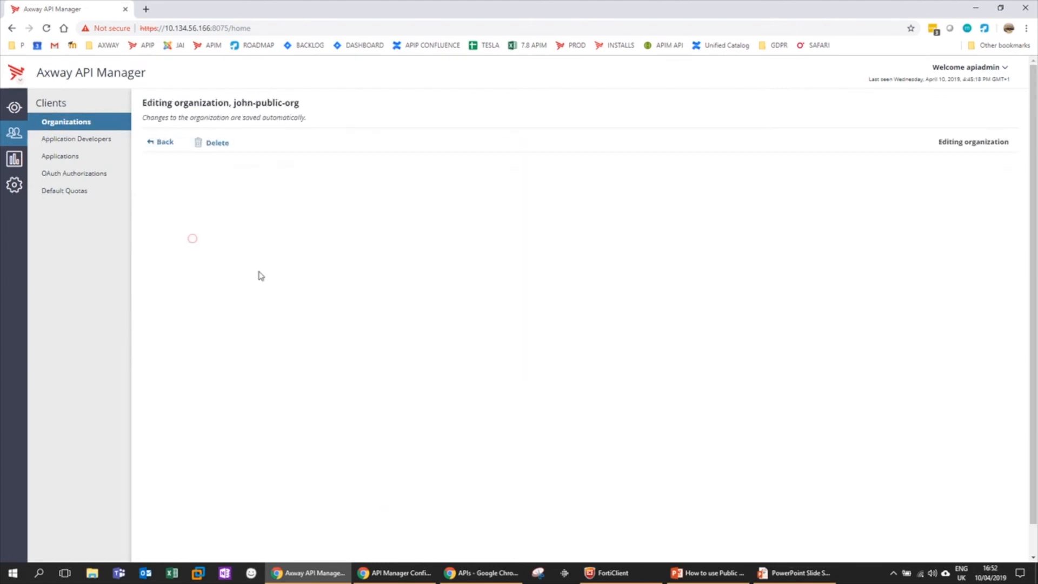
scroll(187, 293, down, 4)
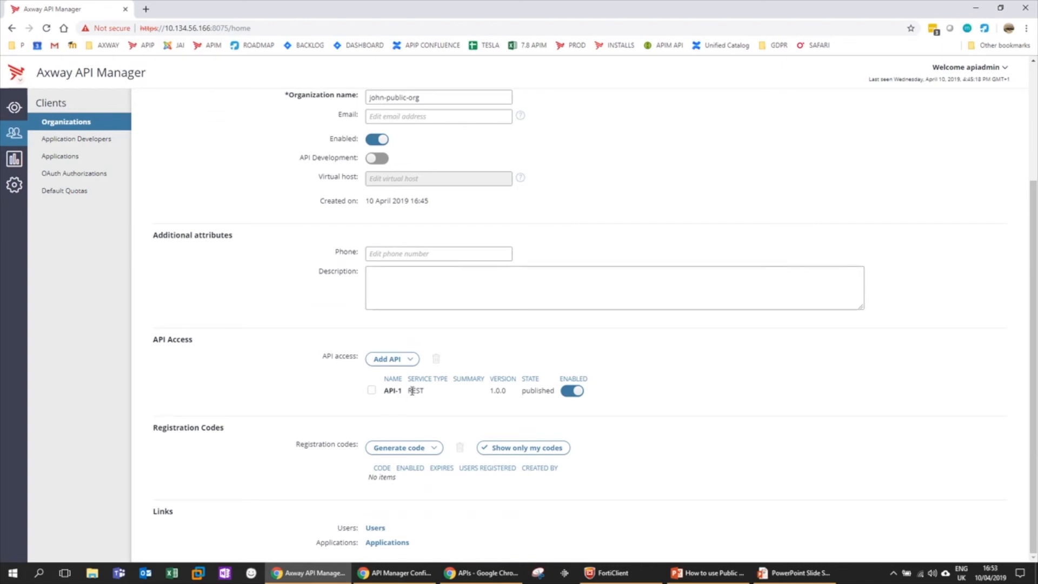
scroll(412, 390, up, 5)
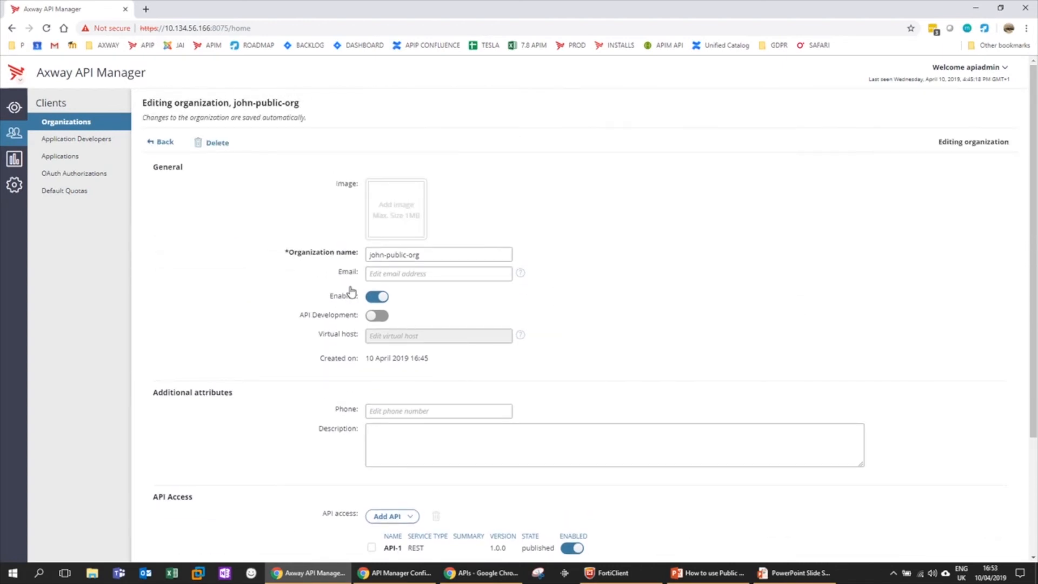
click(395, 573)
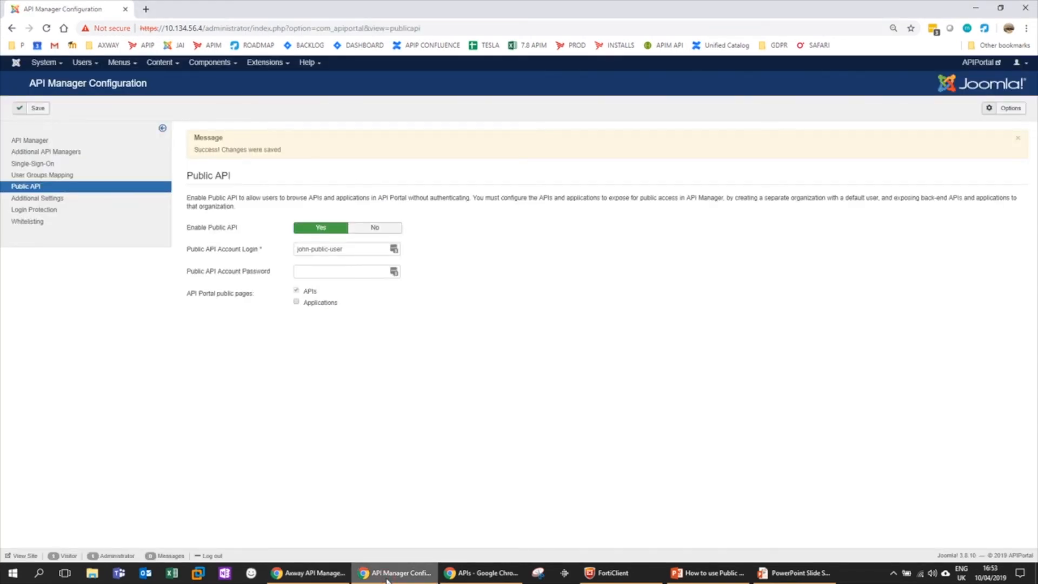
Reload the anonymous API Catalog to find API-1, view its 1.0.0 details, and return to the catalog.
click(483, 573)
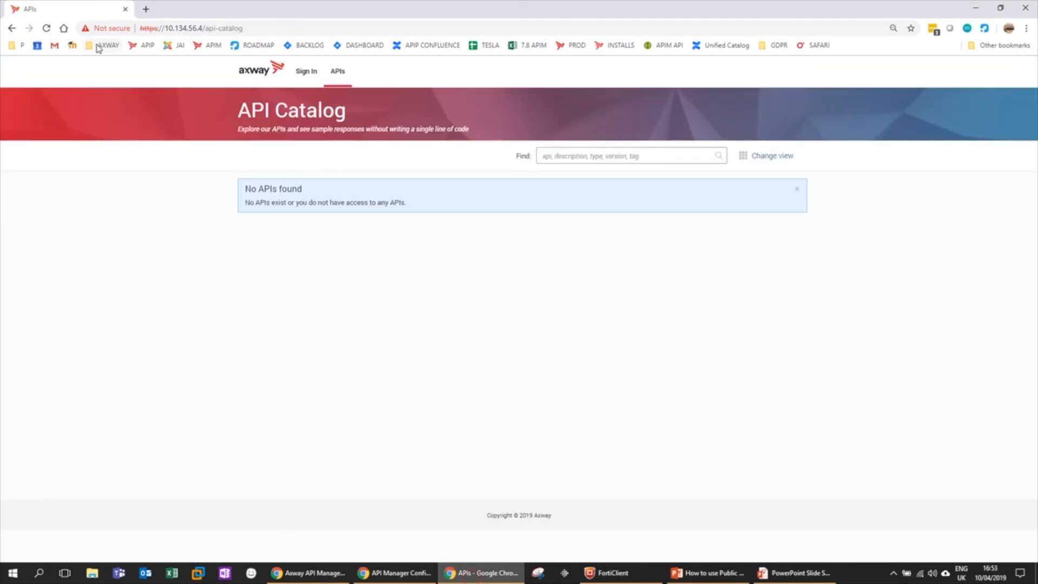
click(47, 29)
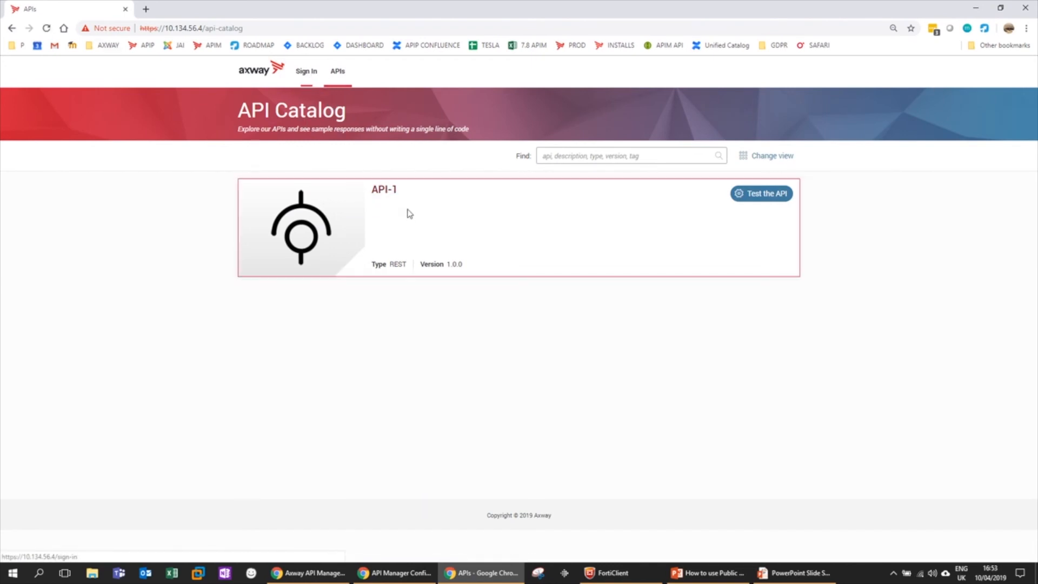
click(384, 190)
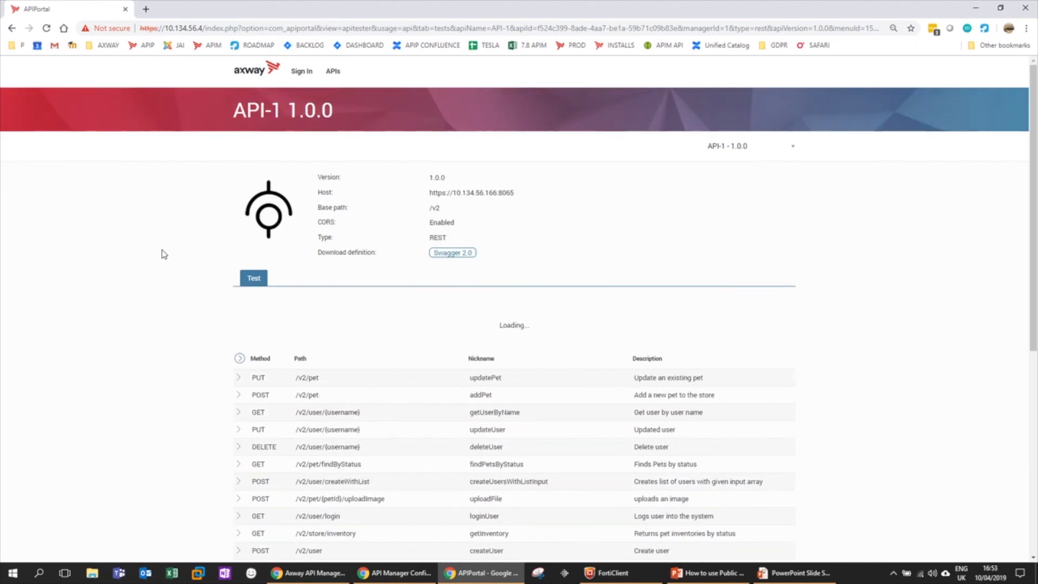
click(332, 72)
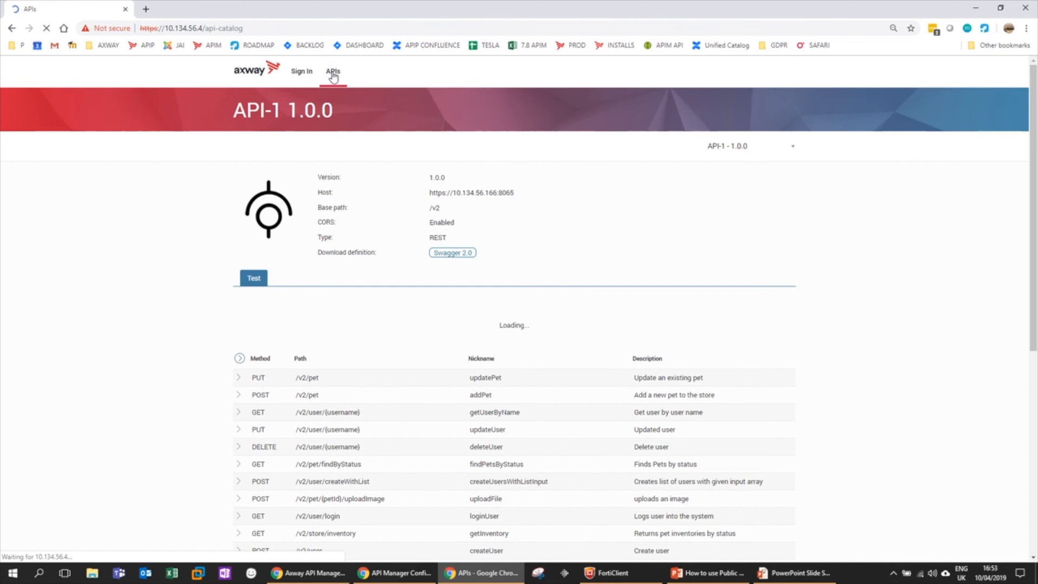